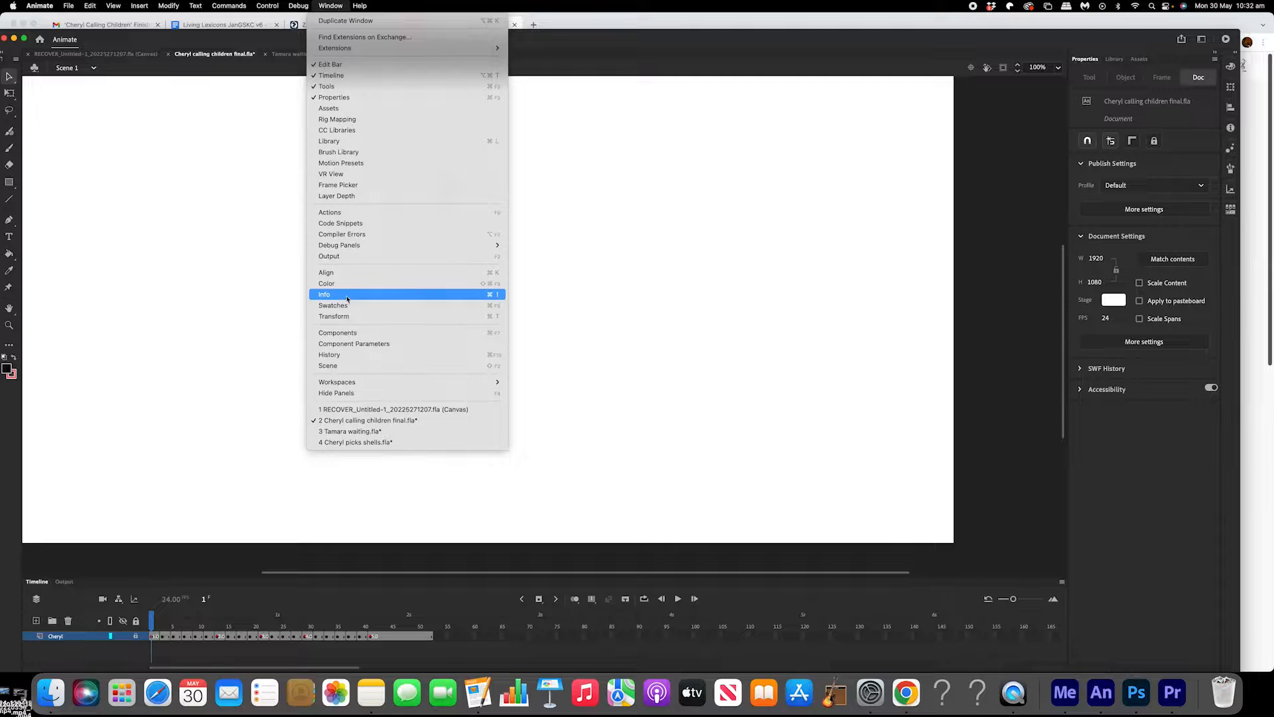
Open the Swatches and convert the light green default swatch 99FFCC to a tagged swatch named "Cheryl Dress".
click(350, 307)
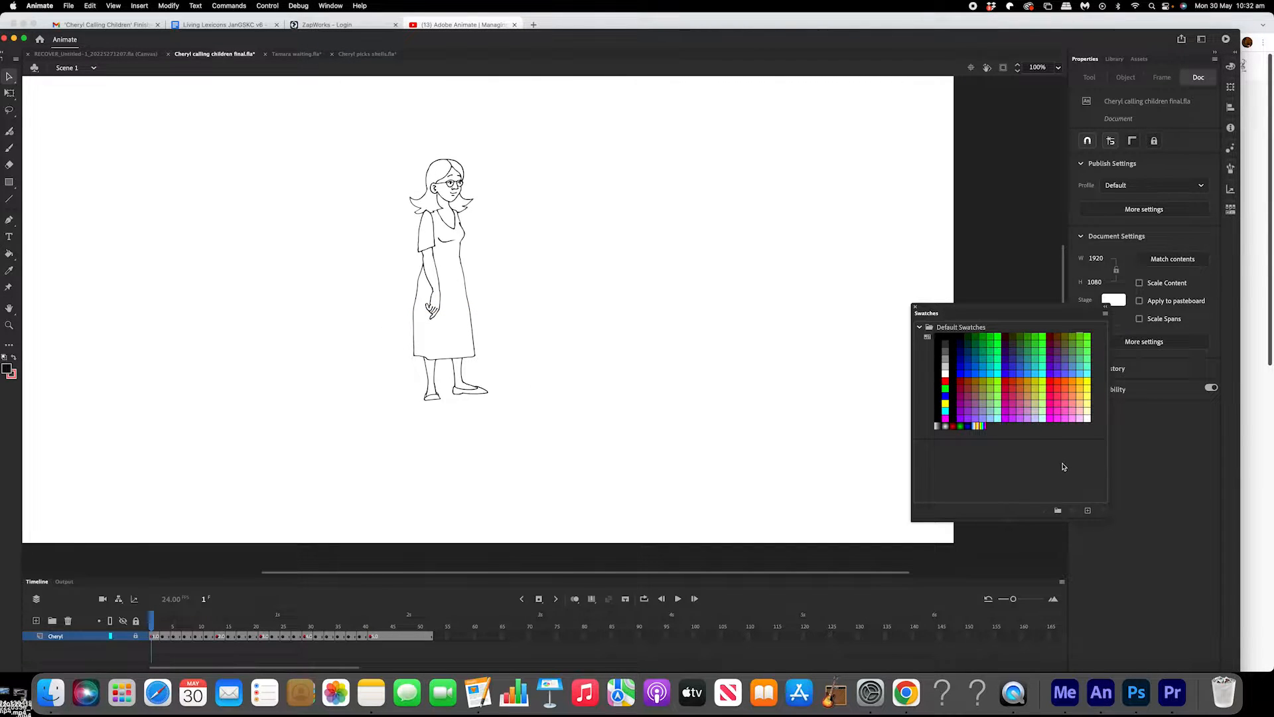
click(999, 417)
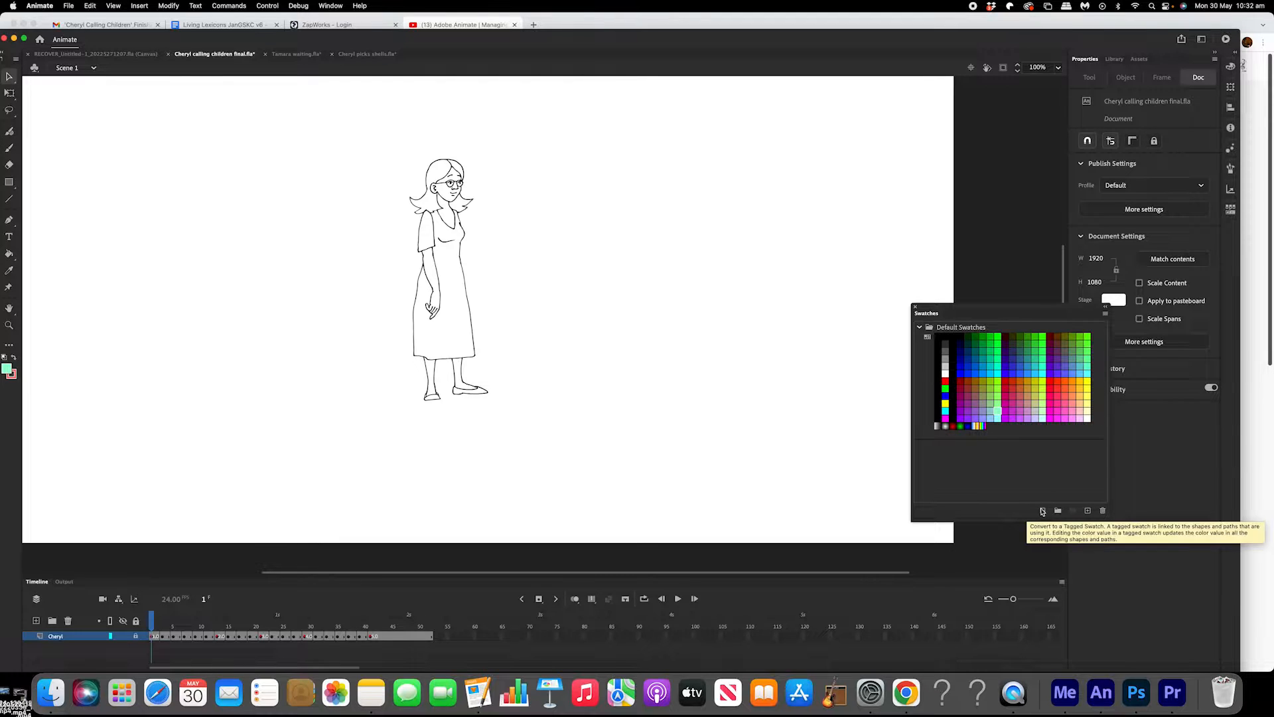
click(1043, 512)
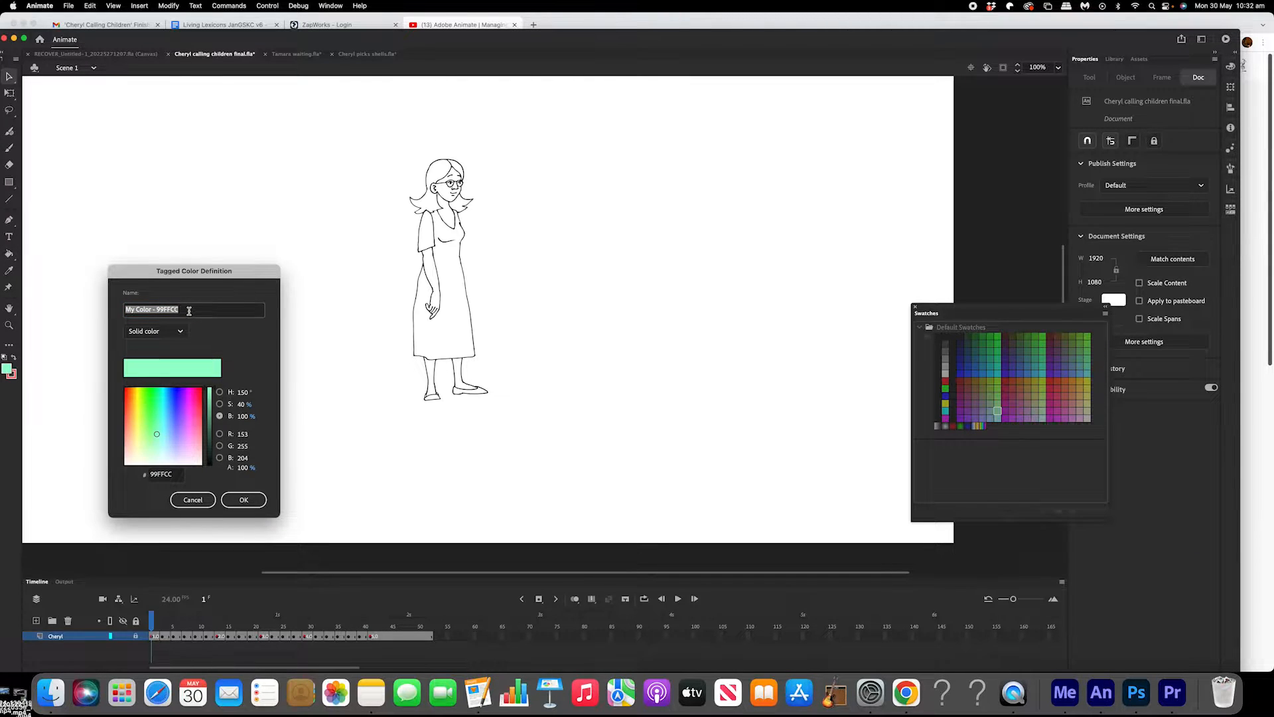
text(Cheryl Dress)
key(Return)
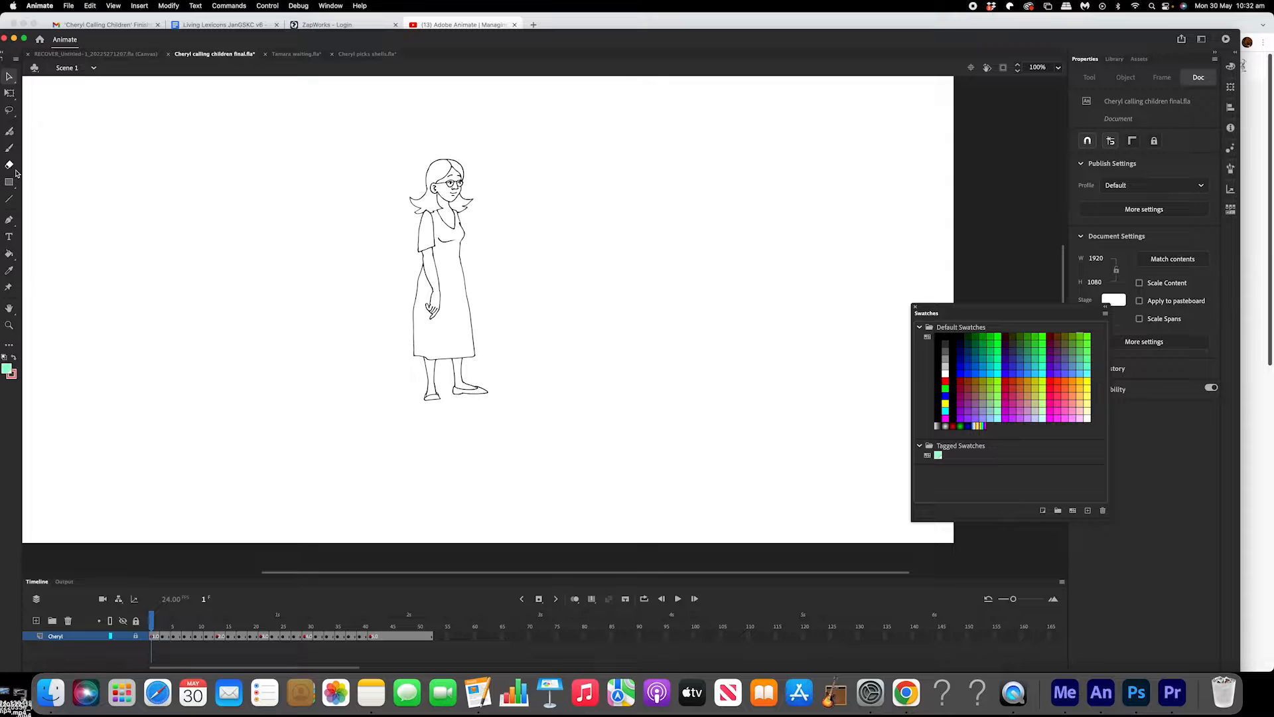
Fill the dress and sleeve on frame 1 with the tagged green using the Paint Bucket, and advance to frame 3.
click(10, 254)
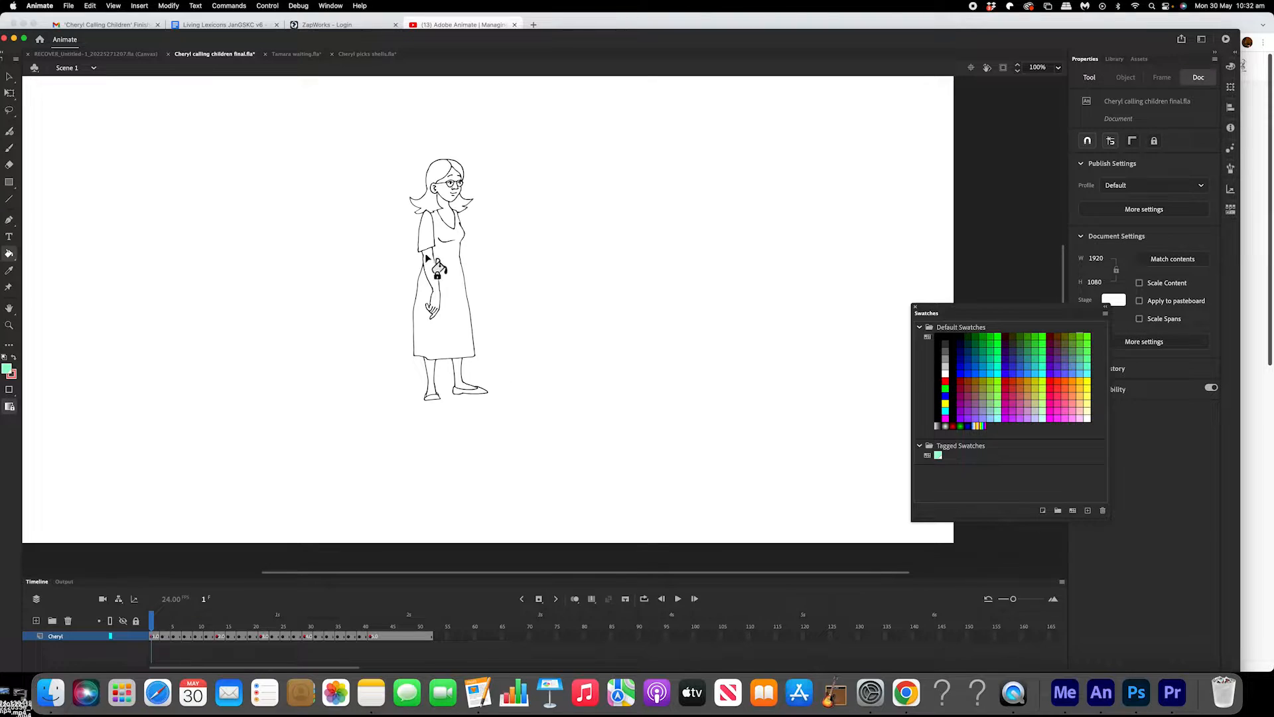
click(455, 287)
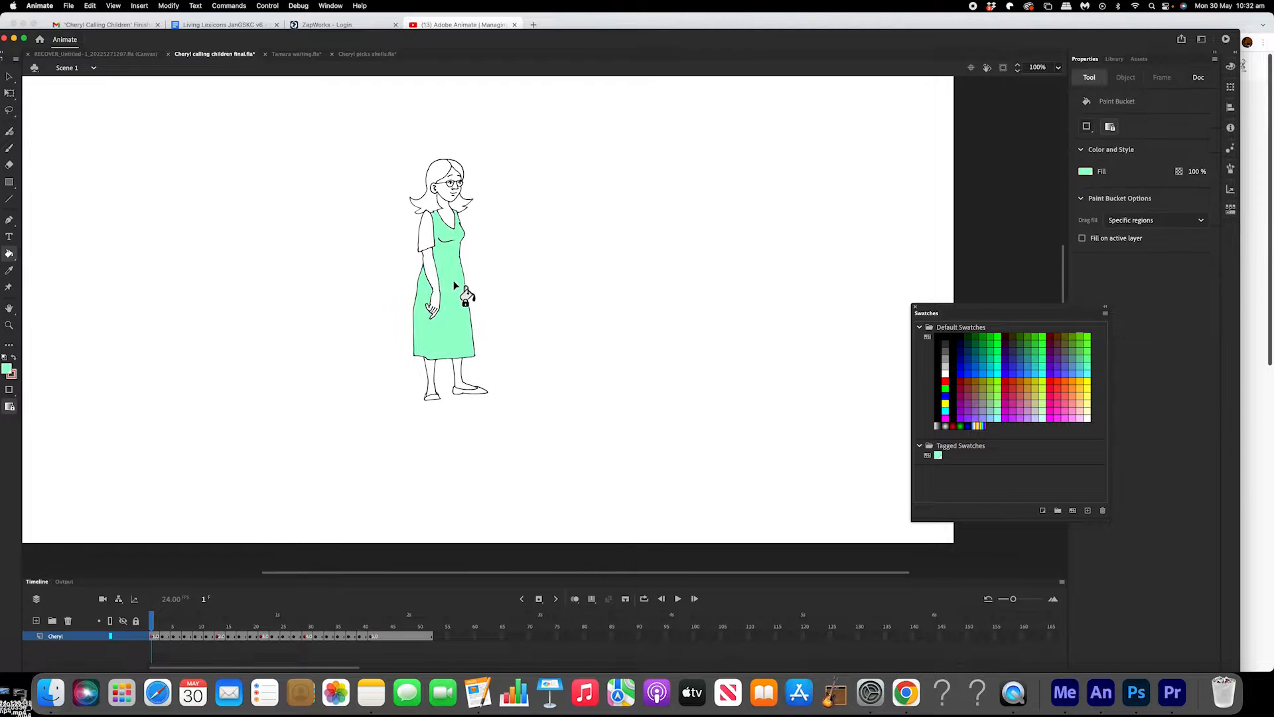
click(426, 238)
key(period)
key(period)
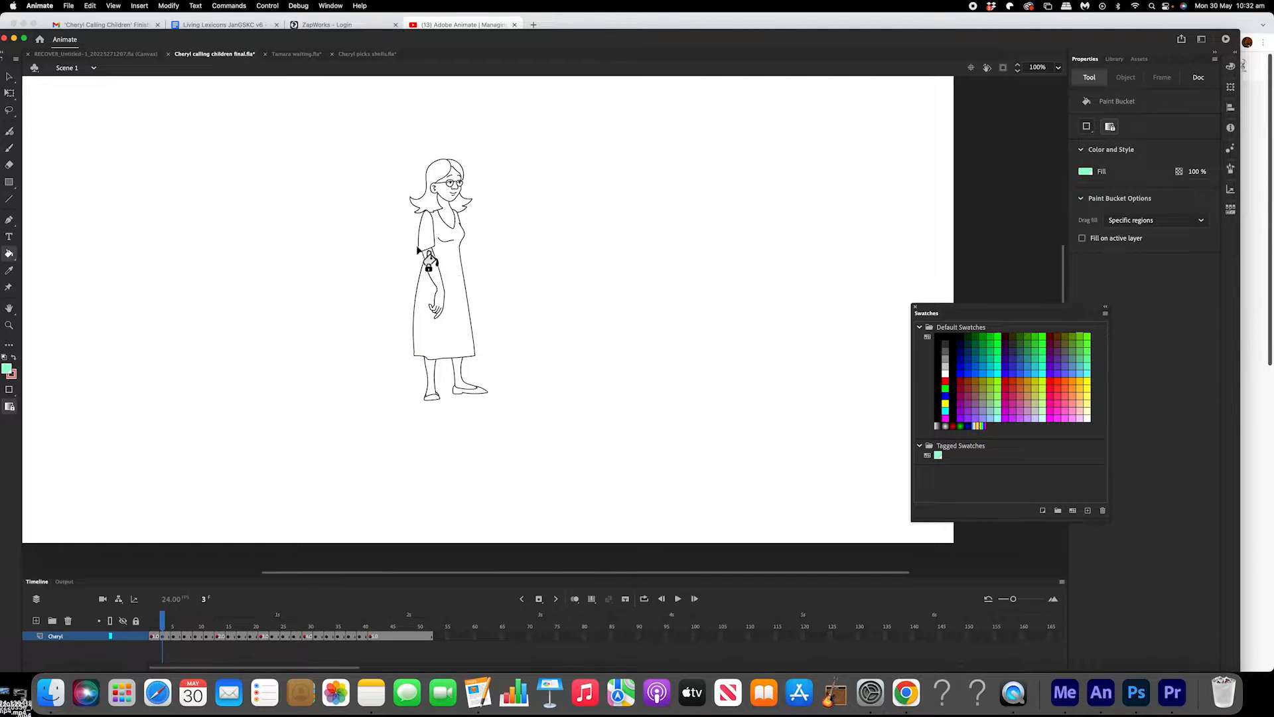
Try to fill the dress on frame 3 with the tagged green, undoing each fill.
click(453, 273)
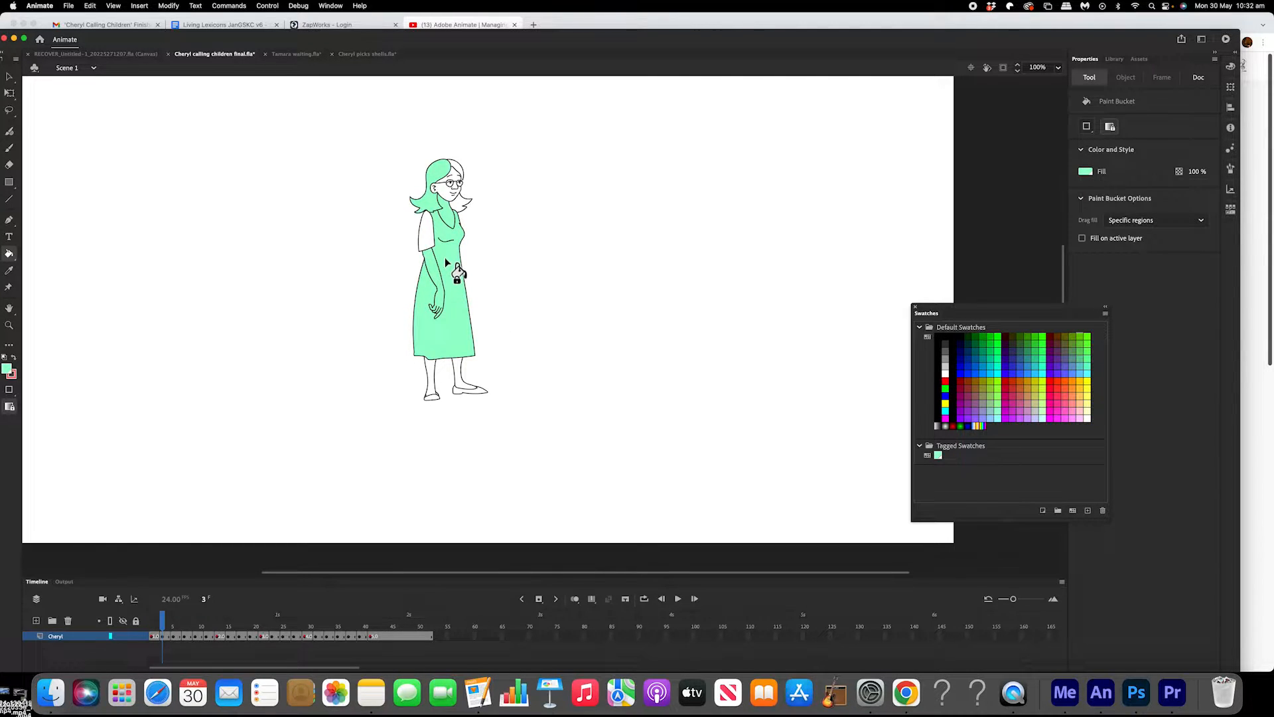
key(super+z)
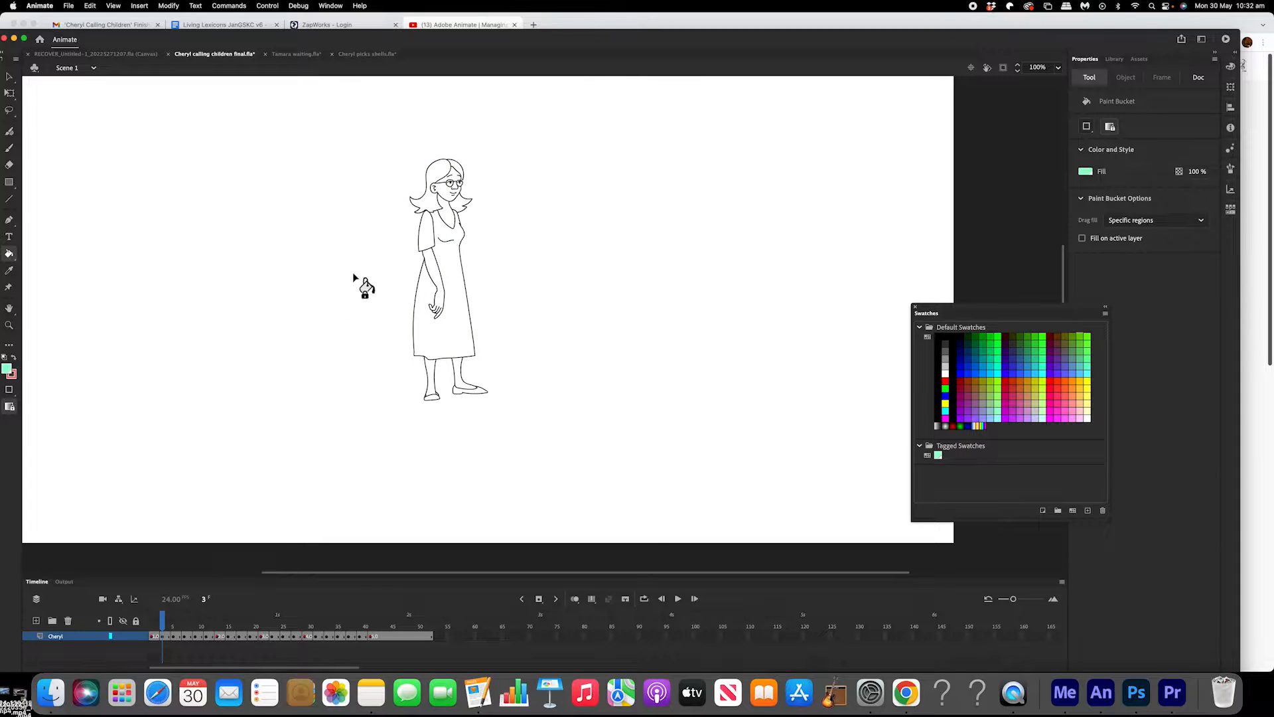
click(452, 274)
key(super+z)
Set the Paint Bucket gap option to Close Small Gaps and fill the dress and sleeve on frame 3 with the tagged green.
click(13, 396)
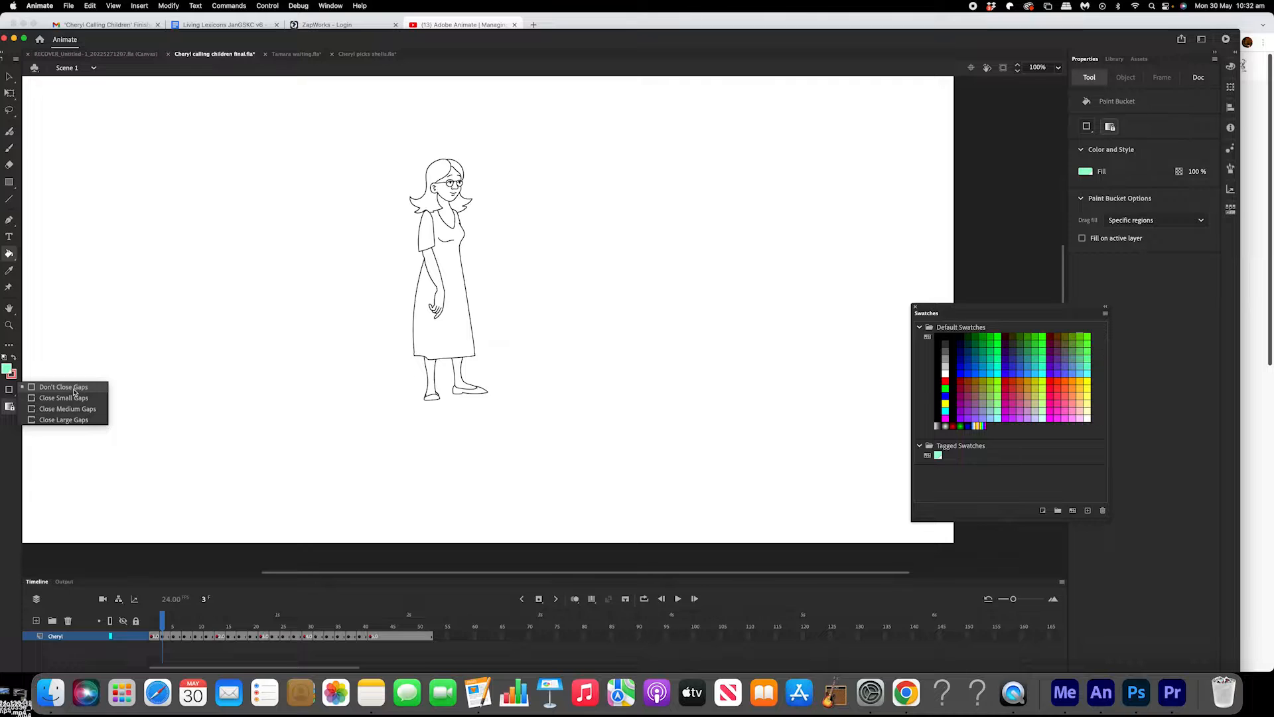
click(42, 399)
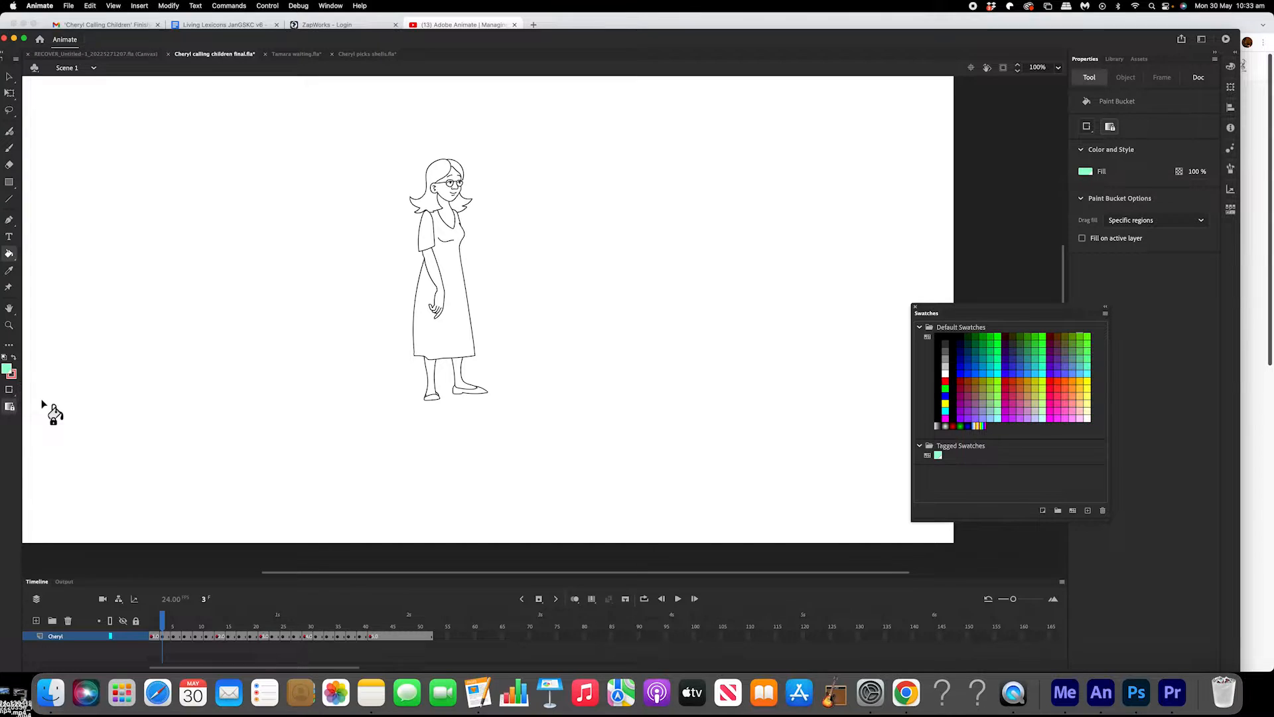
click(457, 275)
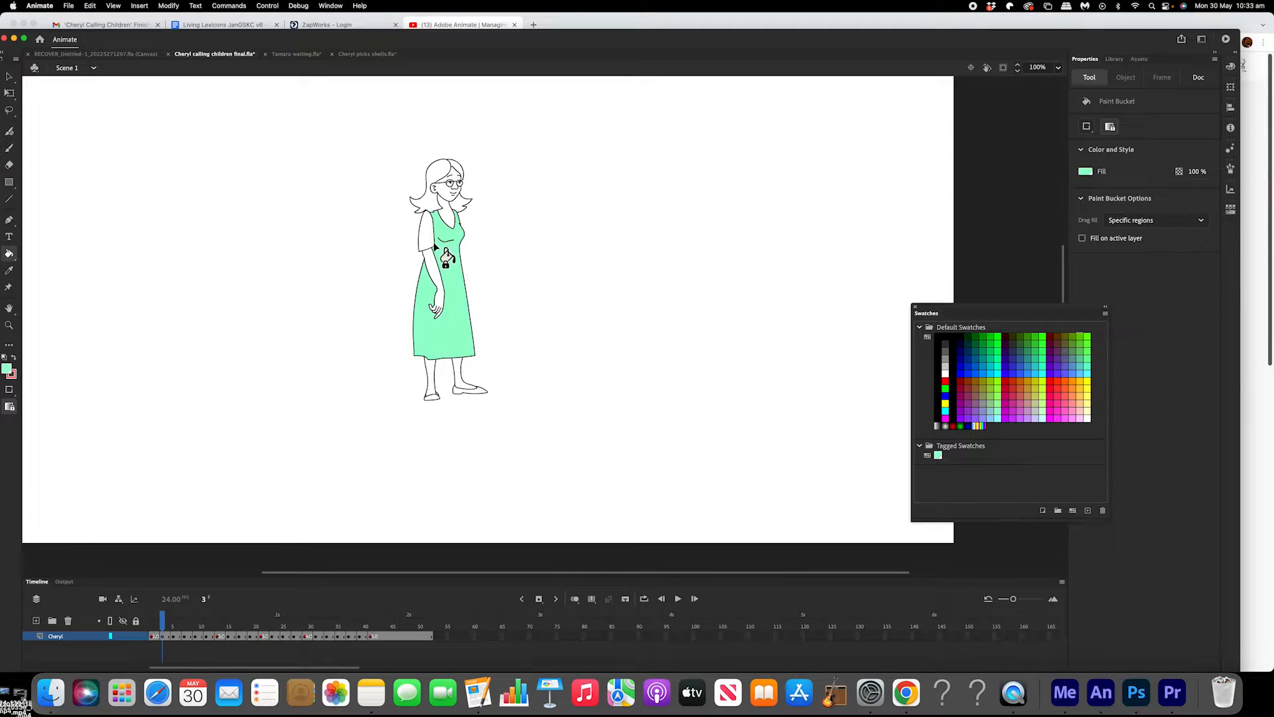
click(426, 238)
Change the "Cheryl Dress" tagged swatch to blue-violet 6563FF and scrub the first frames to check the dress colour.
click(152, 625)
mouse_move(153, 625)
mouse_down()
mouse_move(168, 626)
mouse_move(152, 626)
mouse_up()
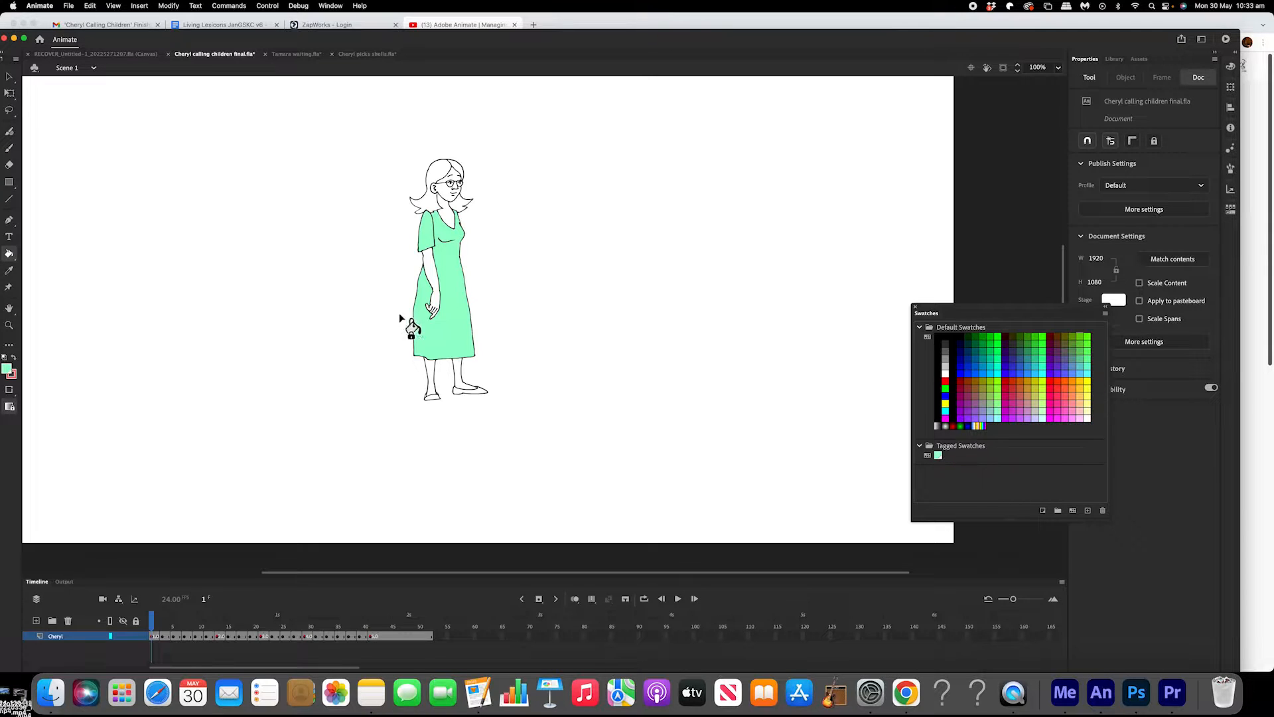
double_click(939, 457)
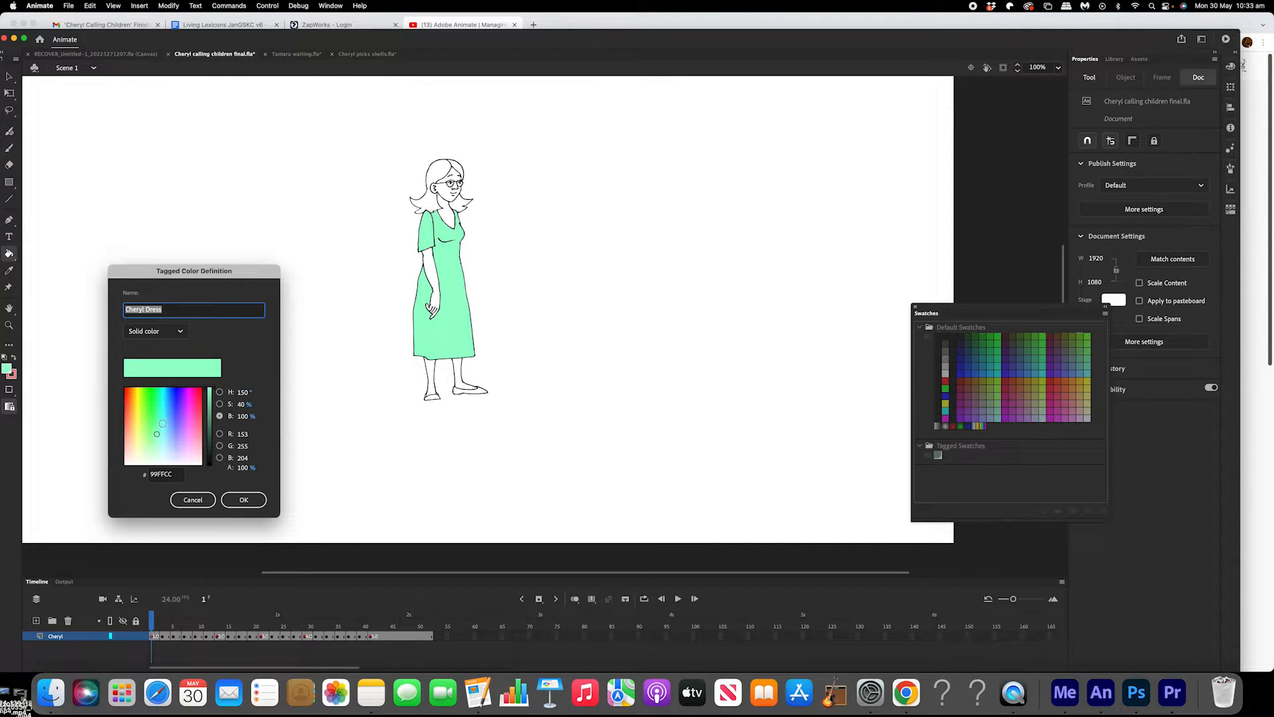
drag(158, 435, 176, 417)
click(243, 501)
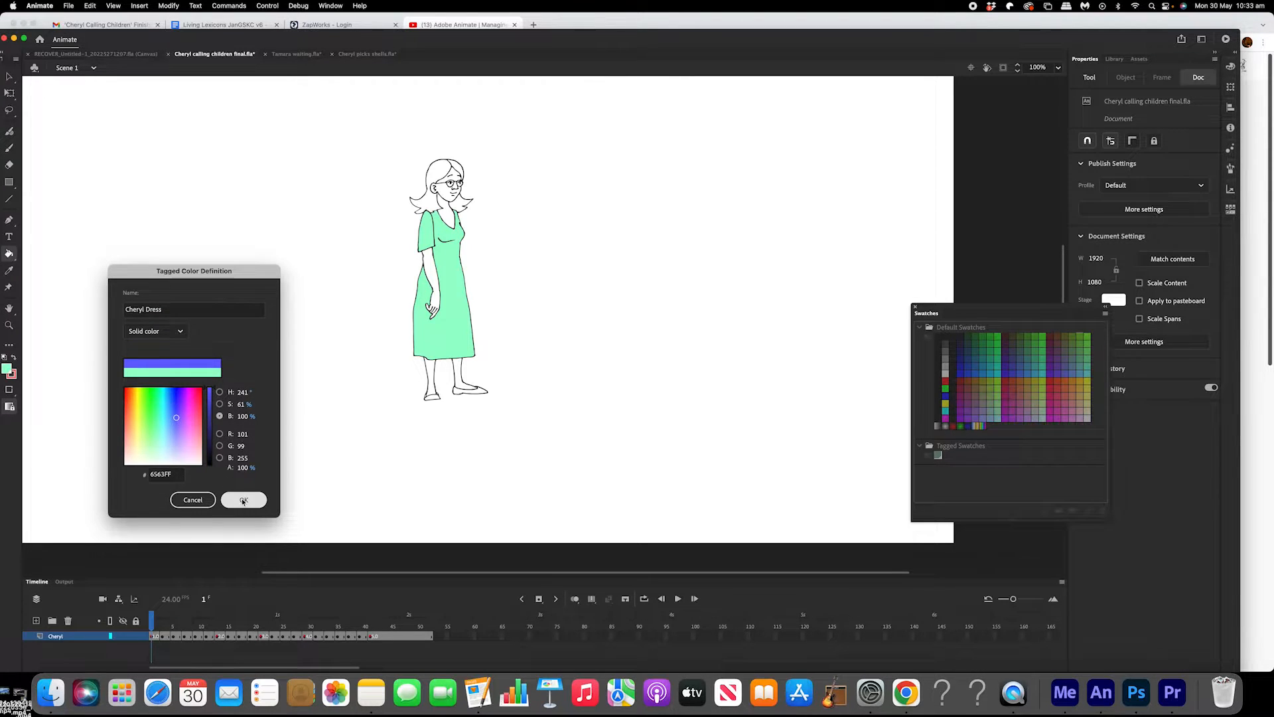
click(154, 626)
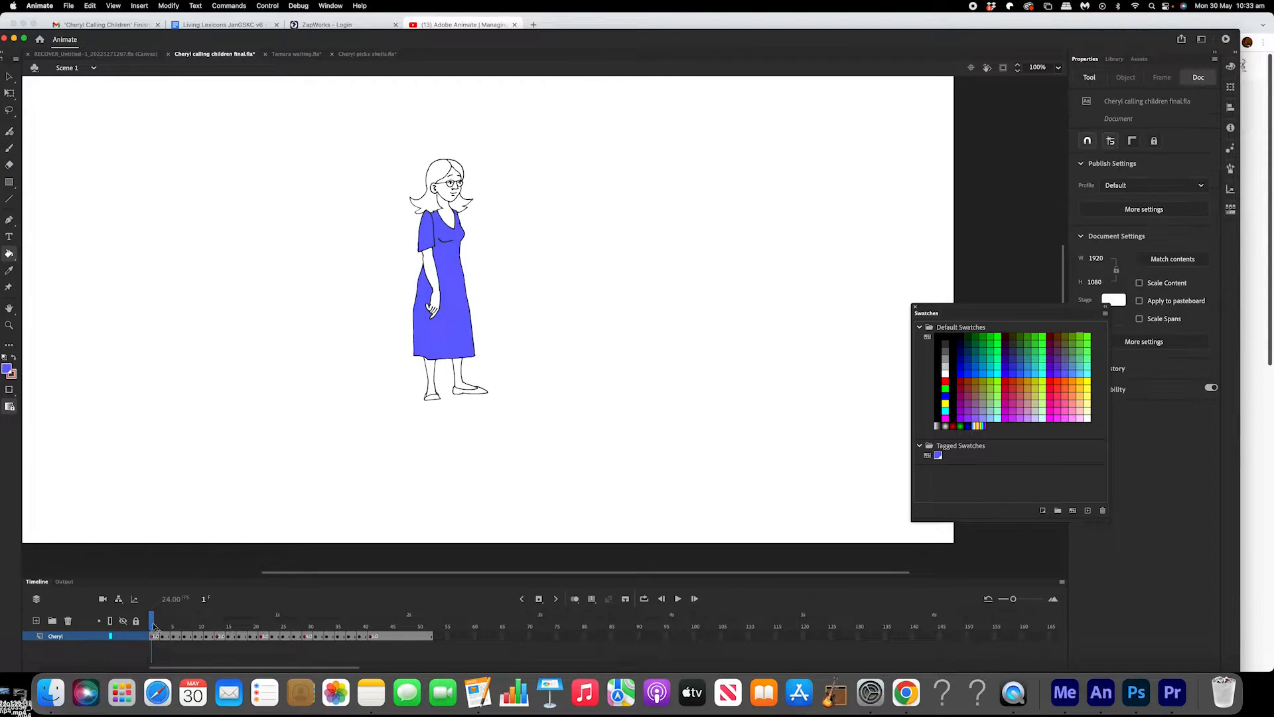
mouse_move(152, 626)
mouse_down()
mouse_move(174, 626)
mouse_move(157, 626)
mouse_up()
Lock the Cheryl layer and add a new layer above it.
key(v)
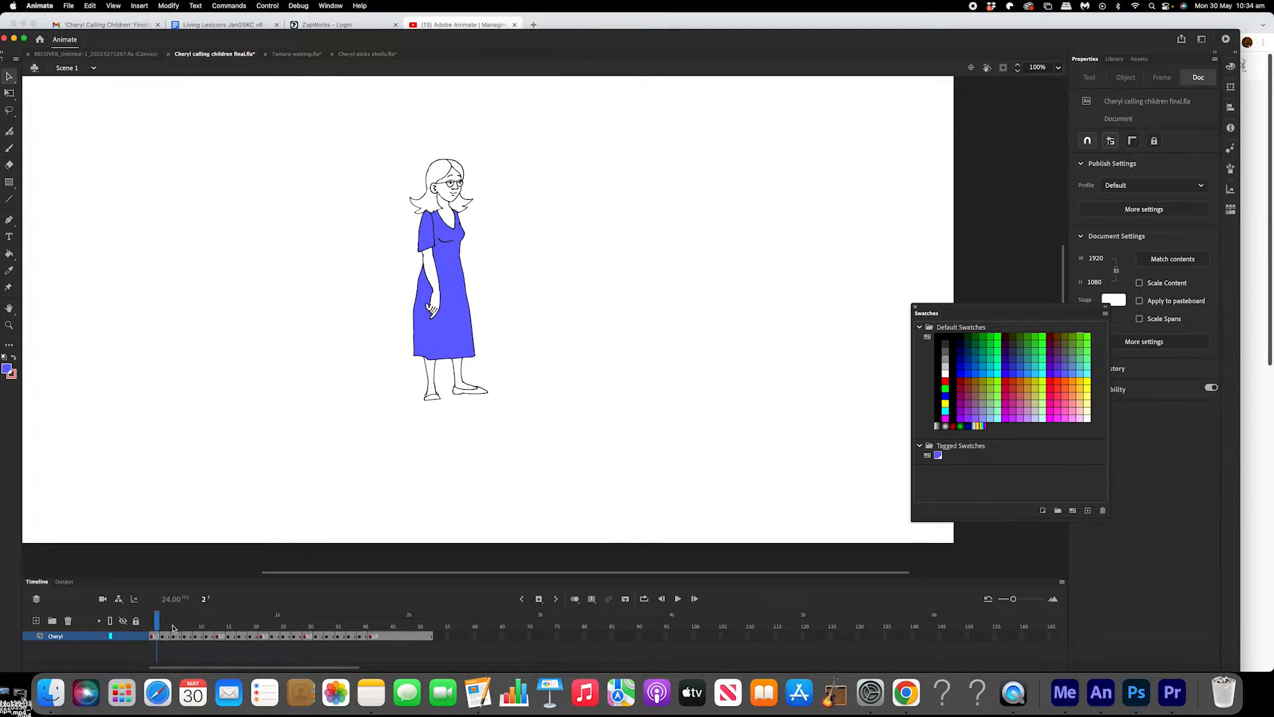
click(135, 636)
click(37, 622)
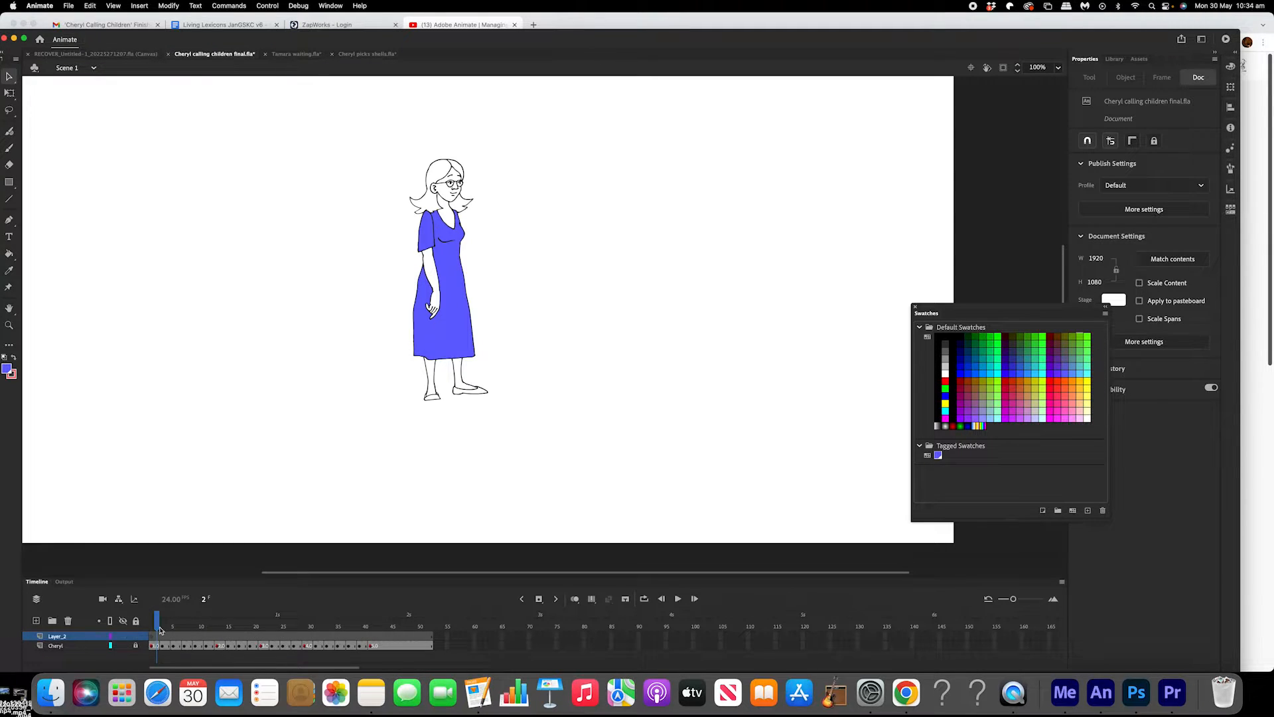
Copy the coloured character from "Cheryl picks shells.fla" onto frame 1 of the new layer, placing it to the right of the standing woman.
click(357, 56)
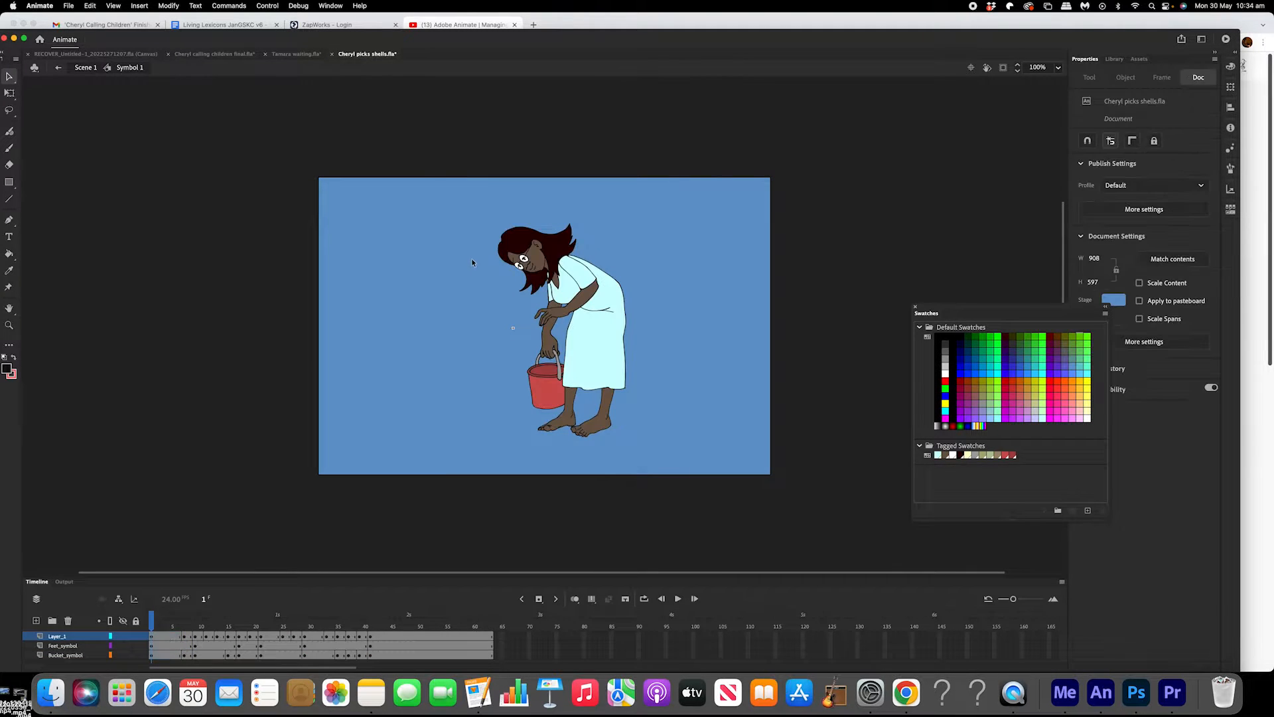
mouse_move(422, 174)
mouse_down()
mouse_move(483, 189)
mouse_move(624, 371)
mouse_move(663, 484)
mouse_up()
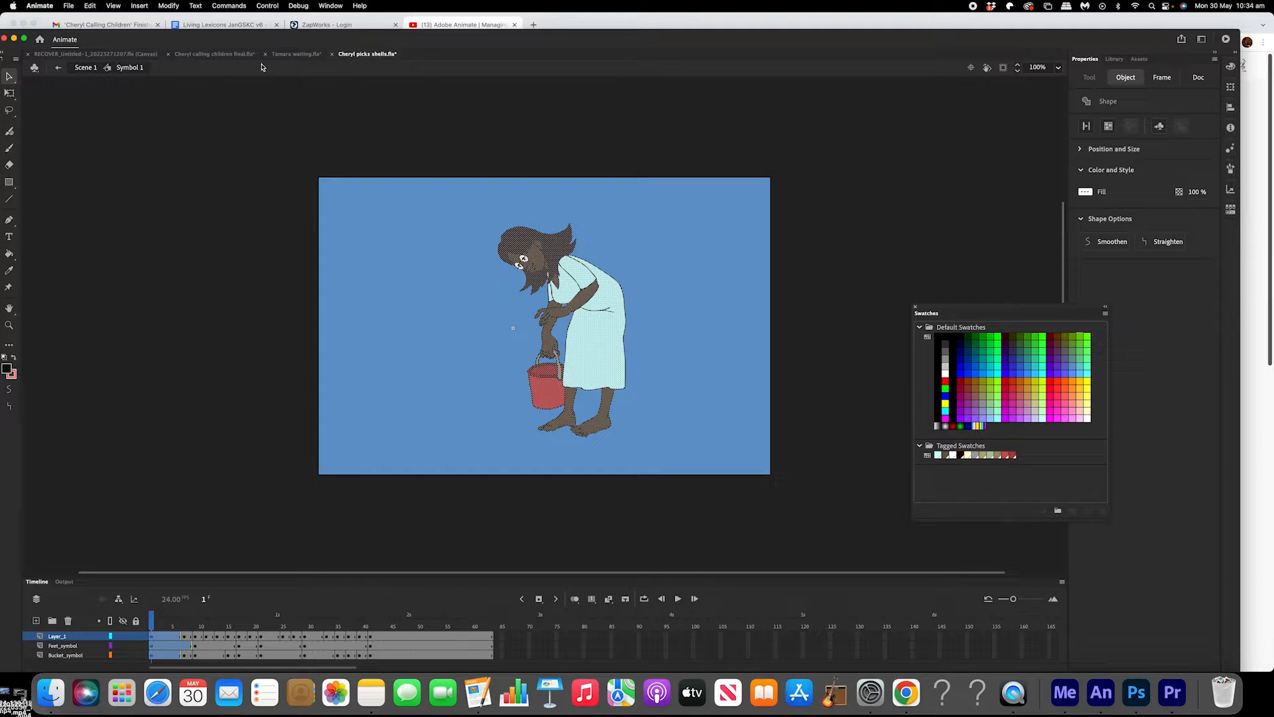
click(201, 58)
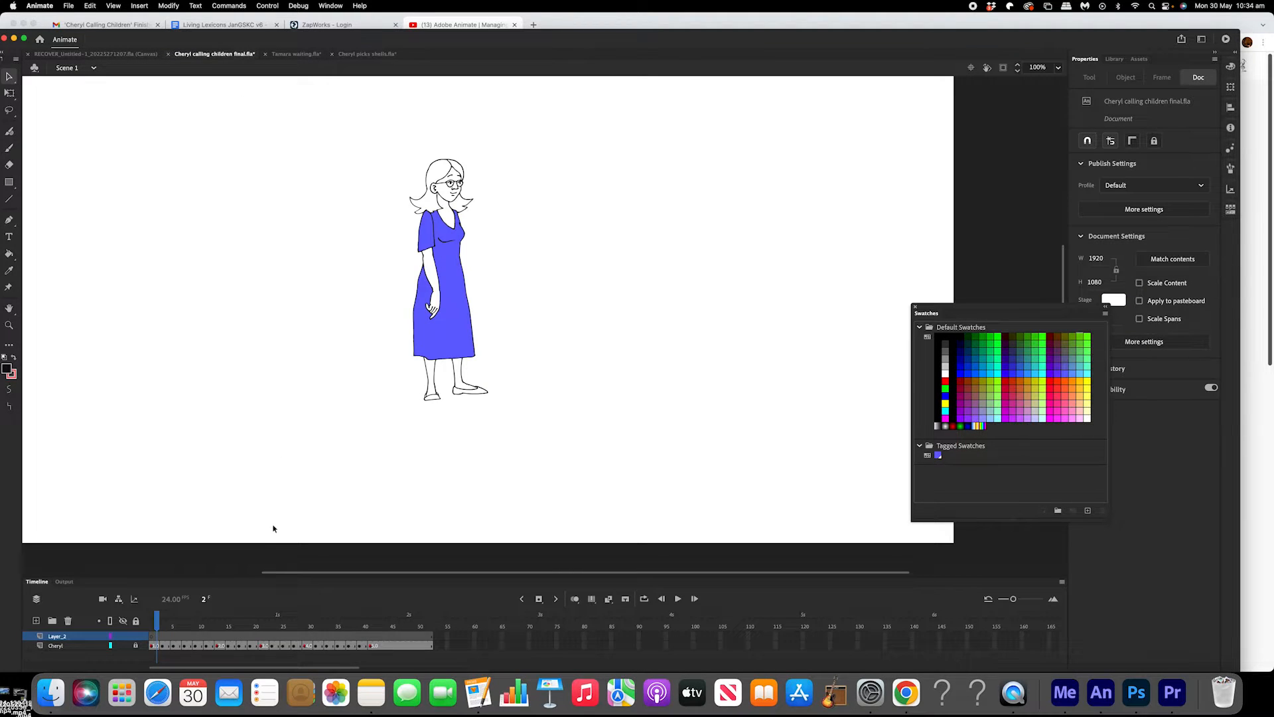
click(151, 628)
key(ctrl+shift+v)
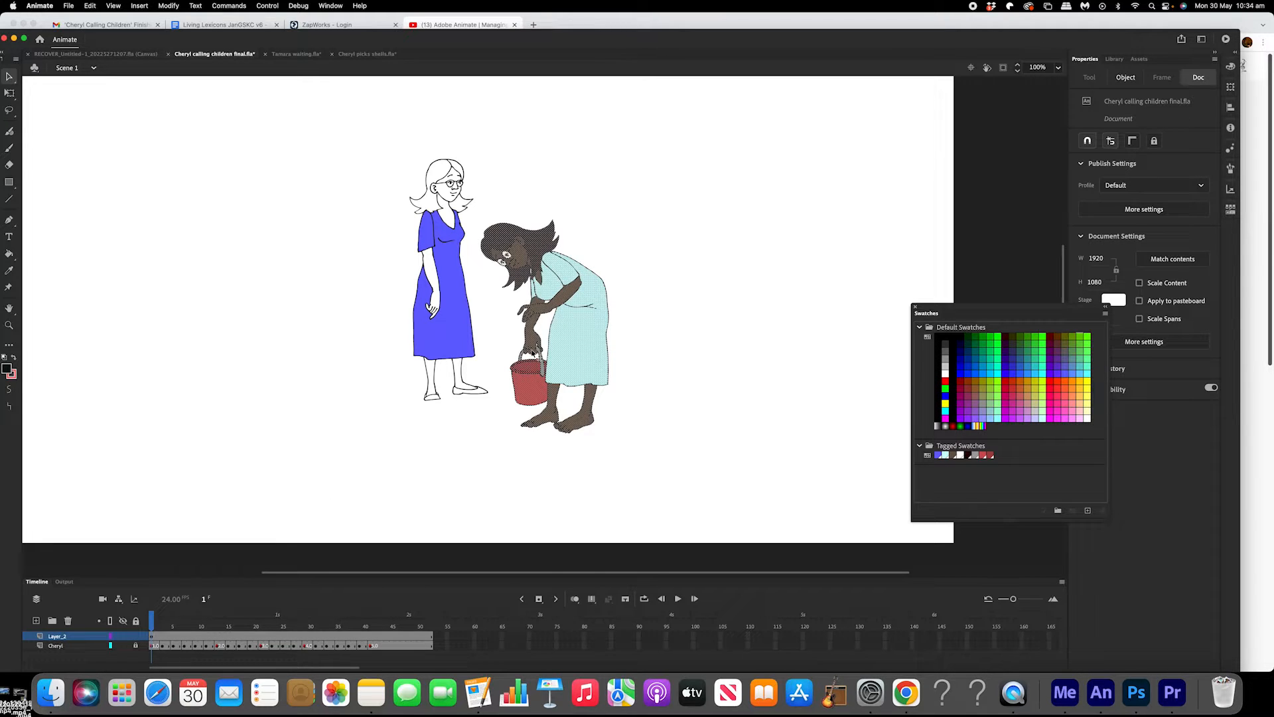
drag(591, 339, 653, 307)
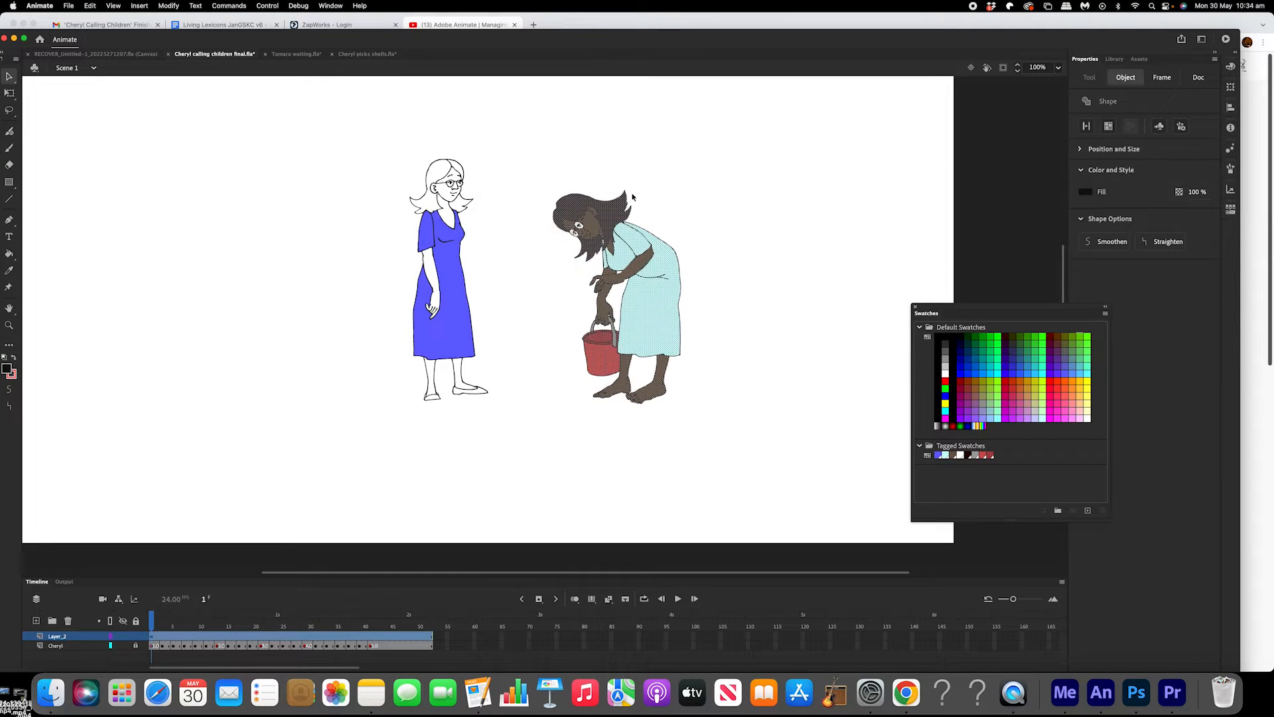
click(649, 428)
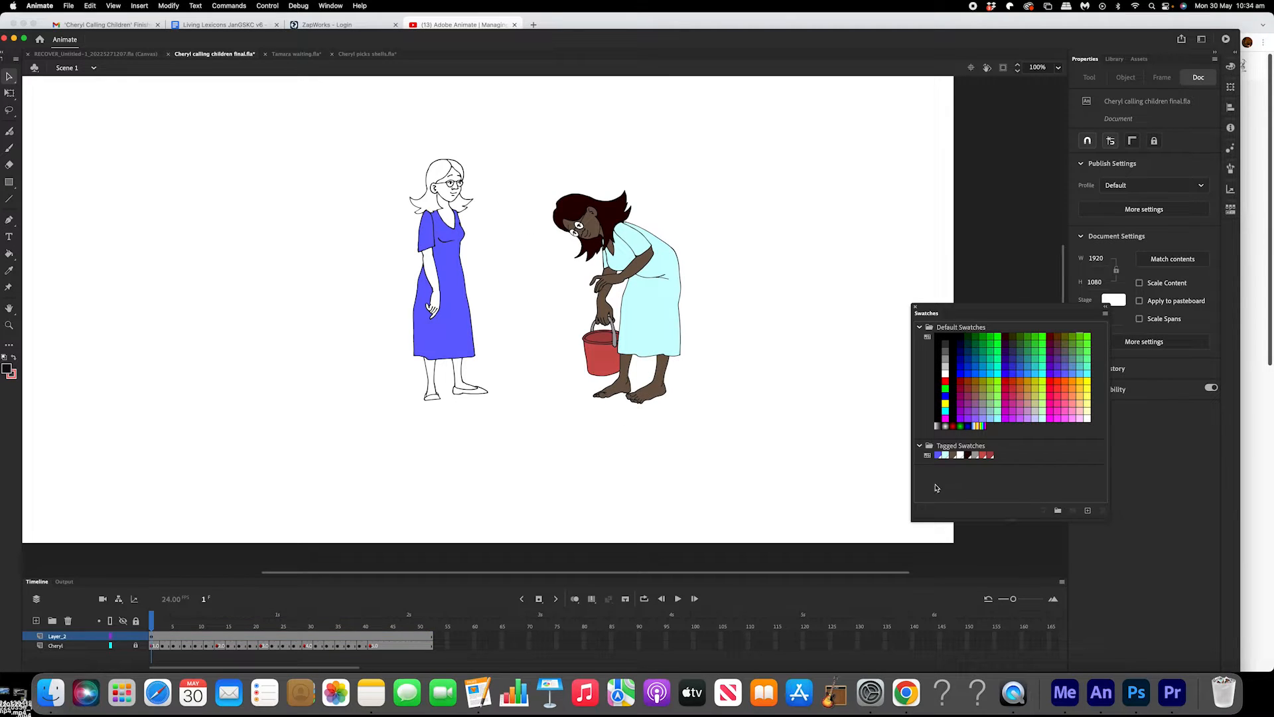
Choose the dark brown hair colour from the tagged swatches as the Paint Bucket fill.
click(956, 457)
click(941, 456)
click(956, 457)
click(968, 455)
key(k)
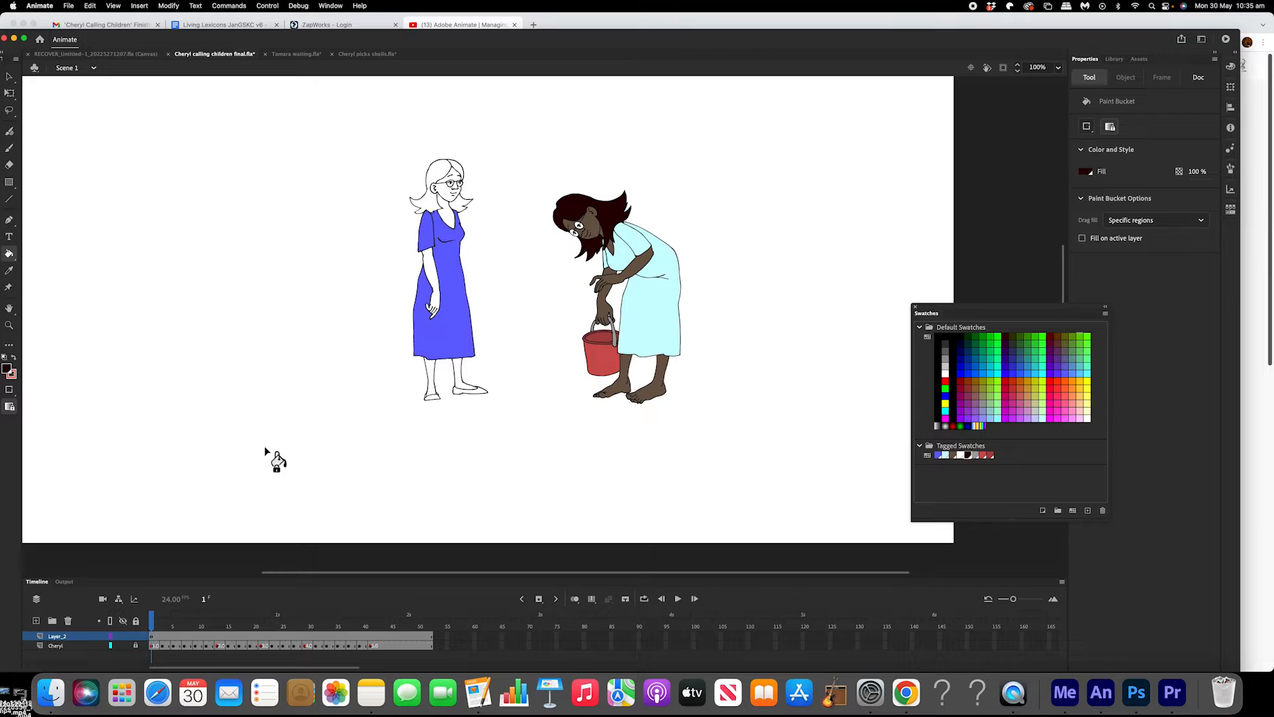
Lock Layer_2, unlock the Cheryl layer and make Cheryl the active layer at frame 1.
click(143, 635)
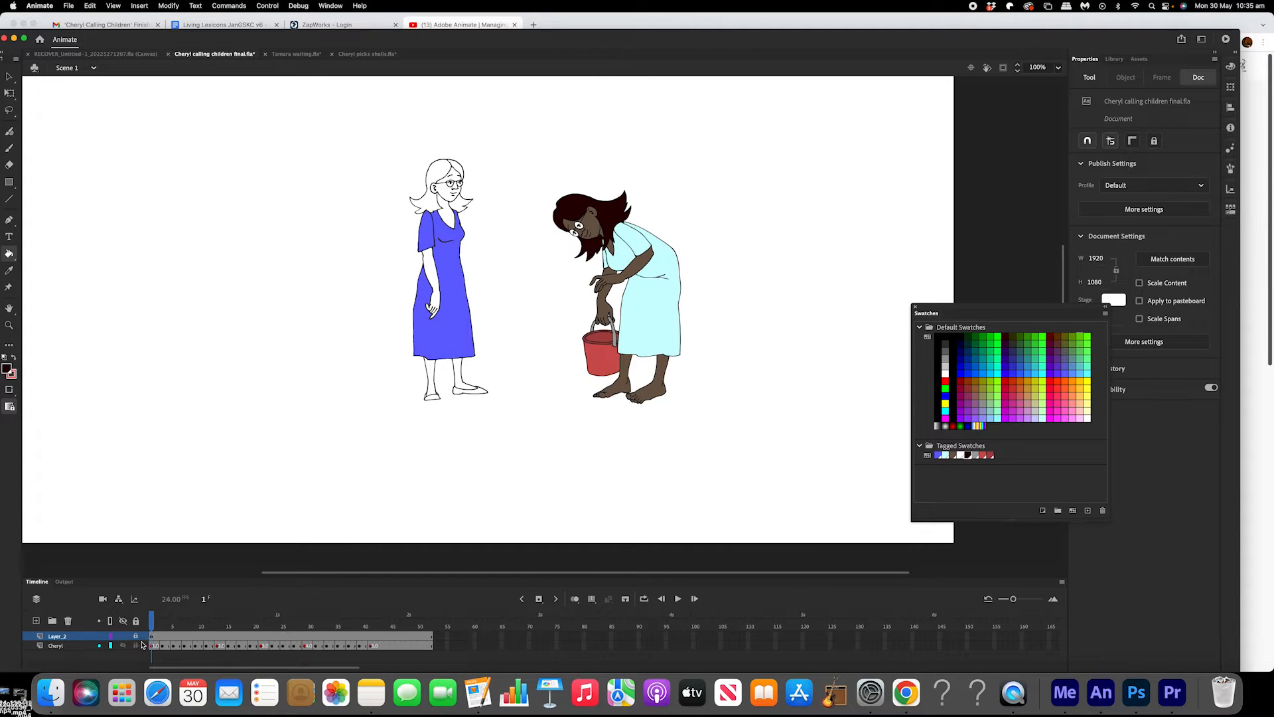
drag(149, 631, 168, 624)
click(153, 627)
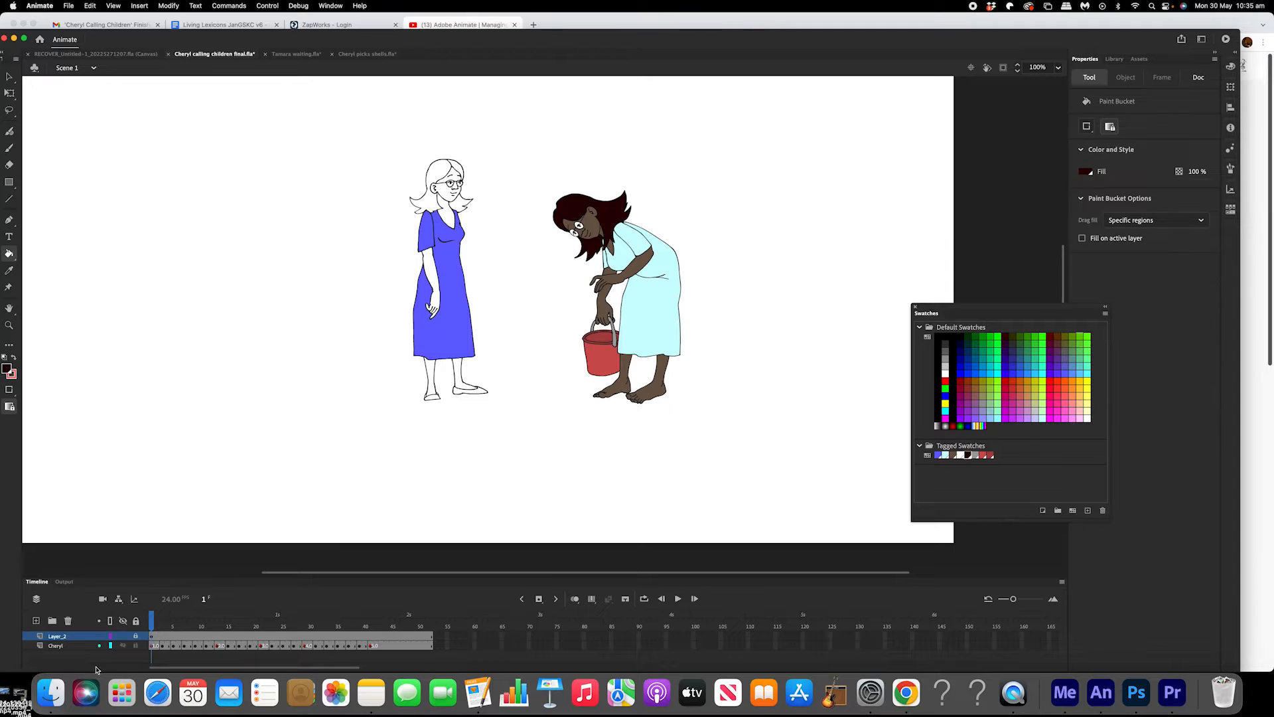
click(69, 646)
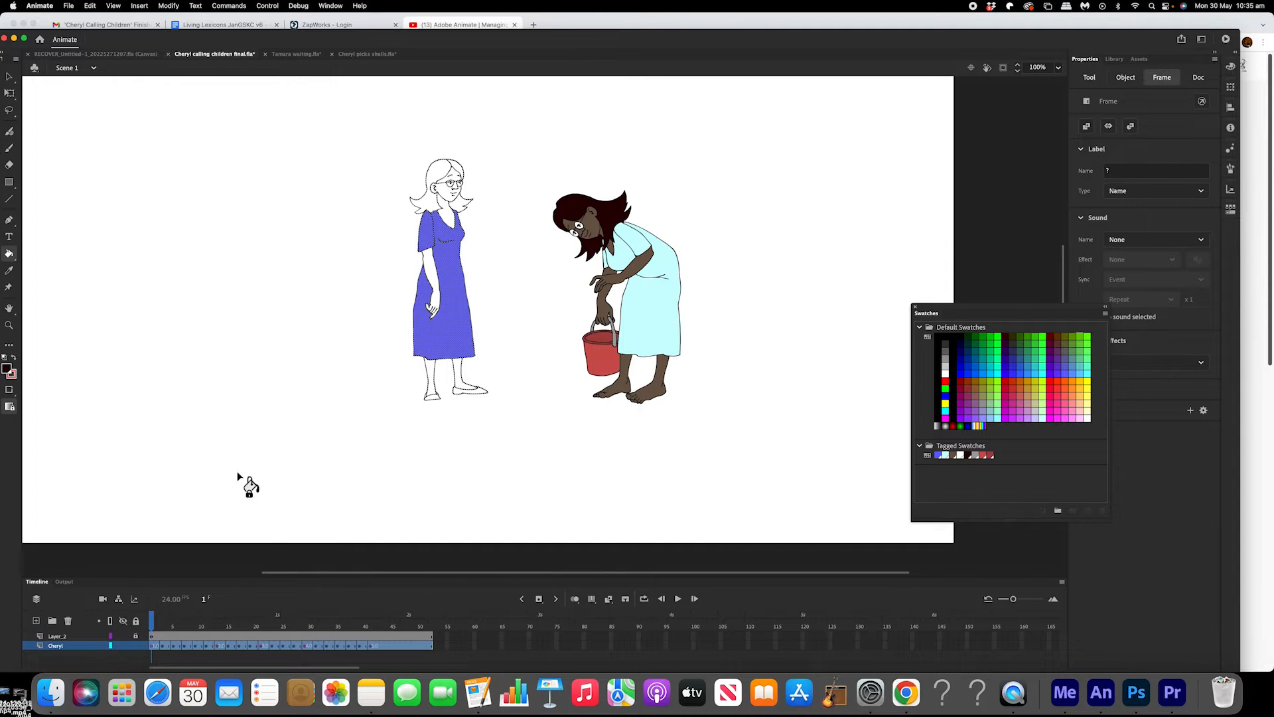
Fill the standing woman's hair with the dark brown tagged swatch on frames 1 and 3.
click(437, 172)
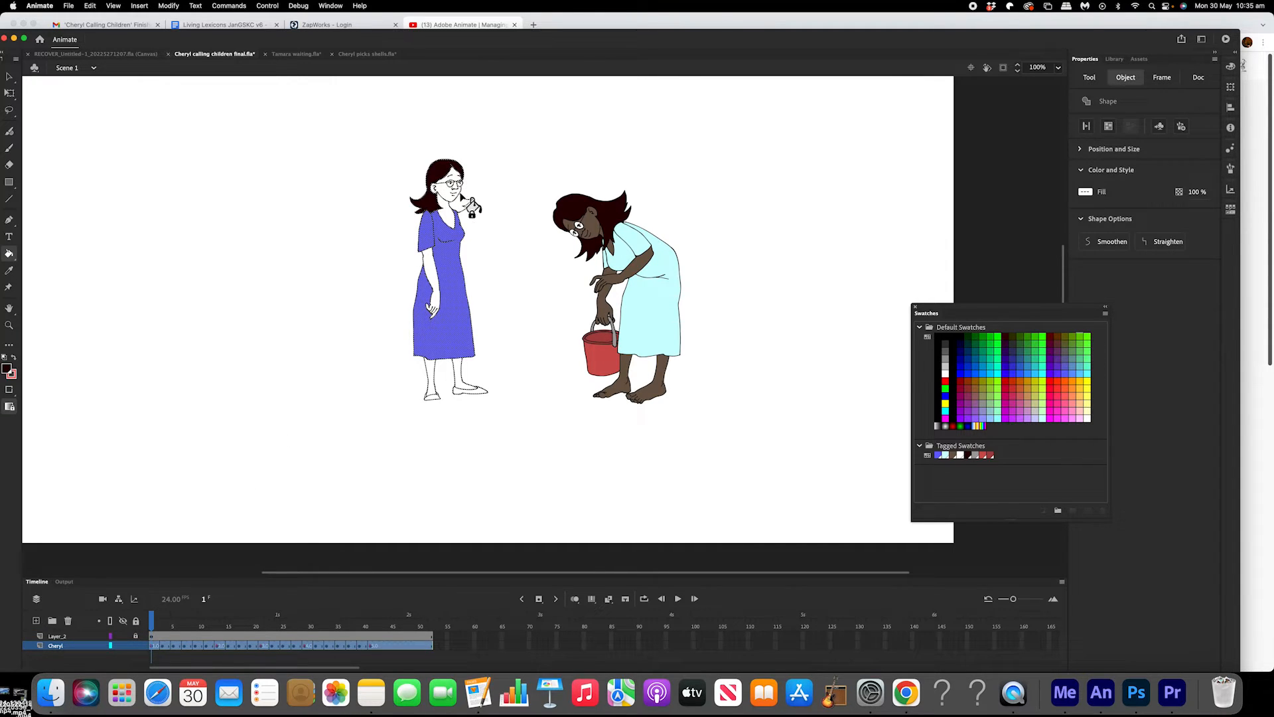
key(period)
key(period)
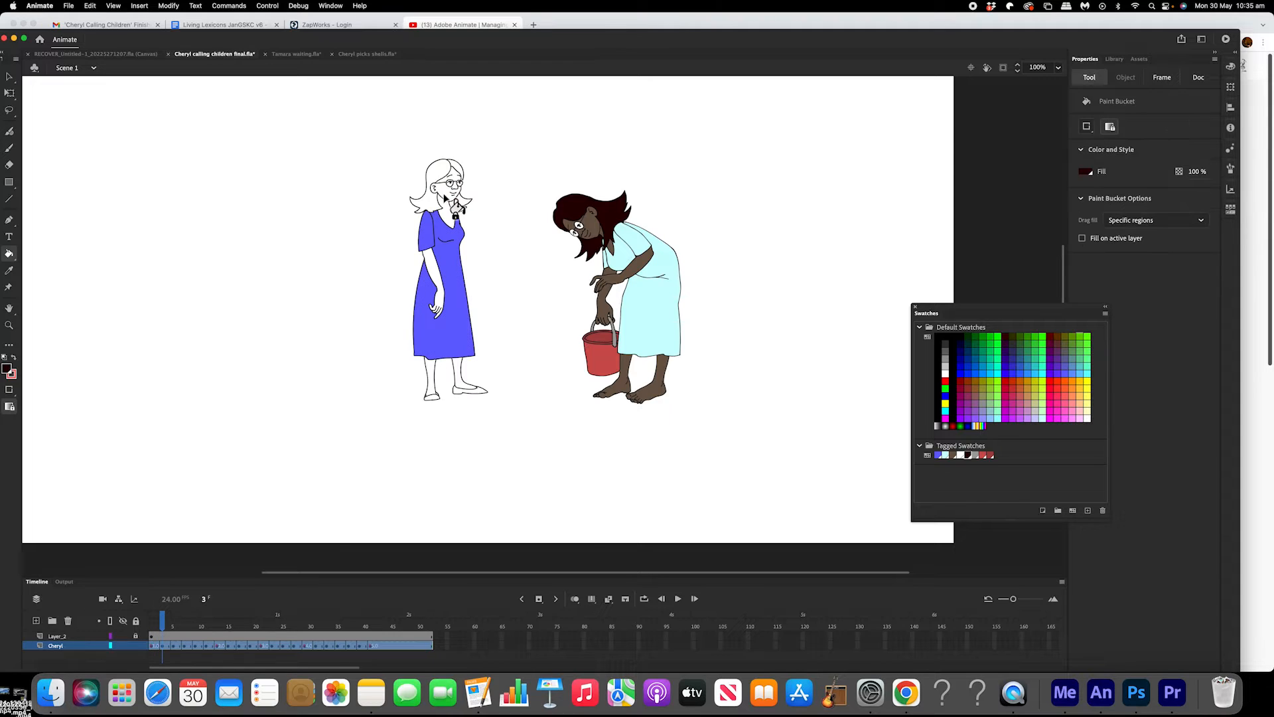
click(441, 177)
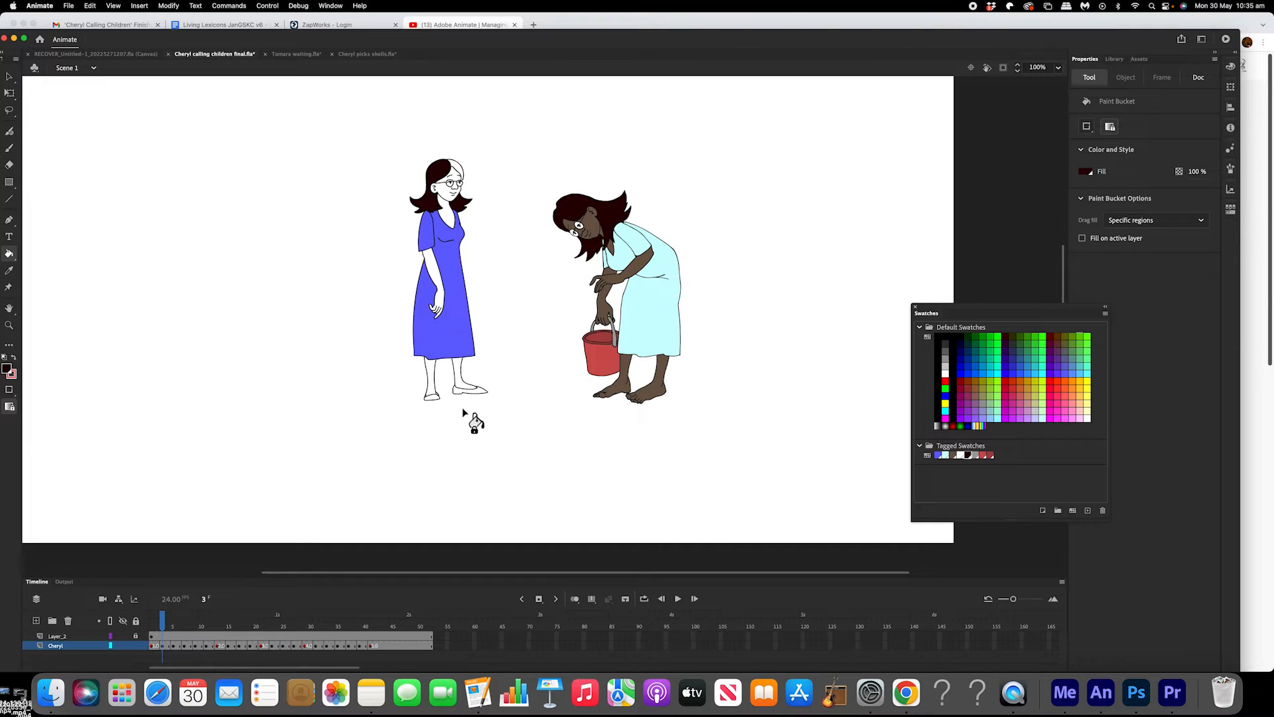
Sample the light blue of the pasted character's dress and fill the standing woman's dress on frame 3 with it.
key(i)
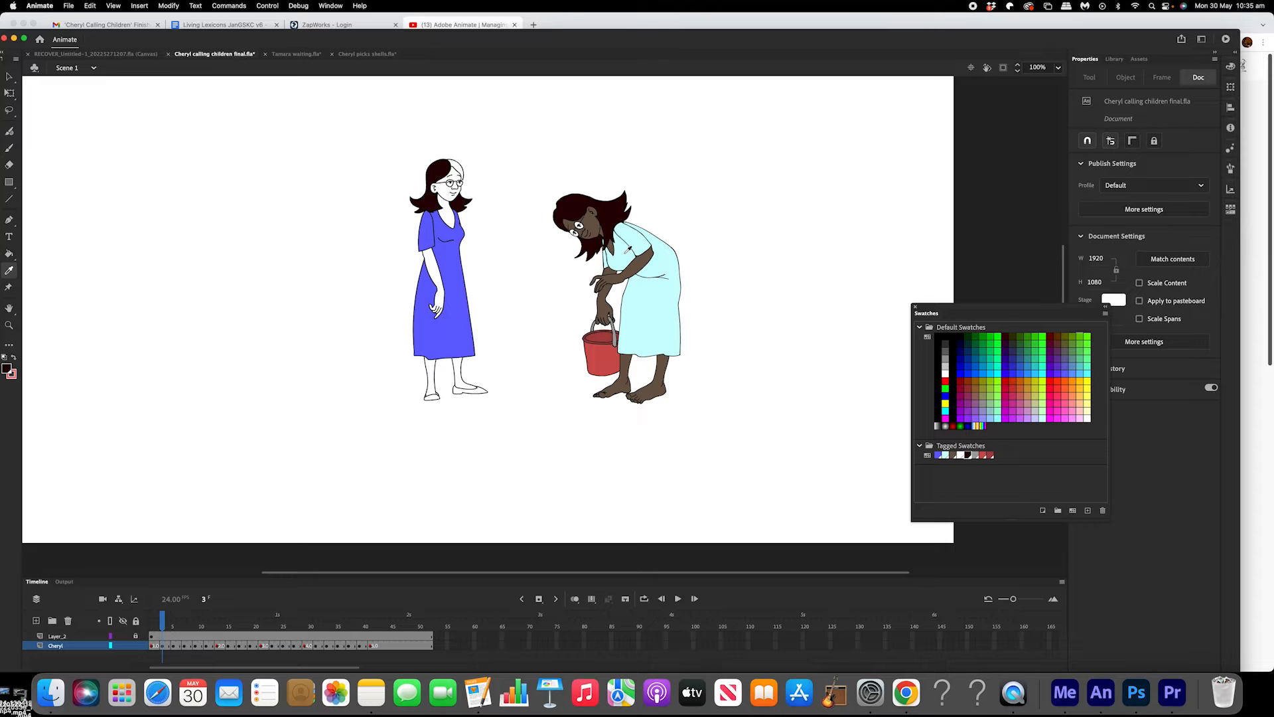
click(626, 251)
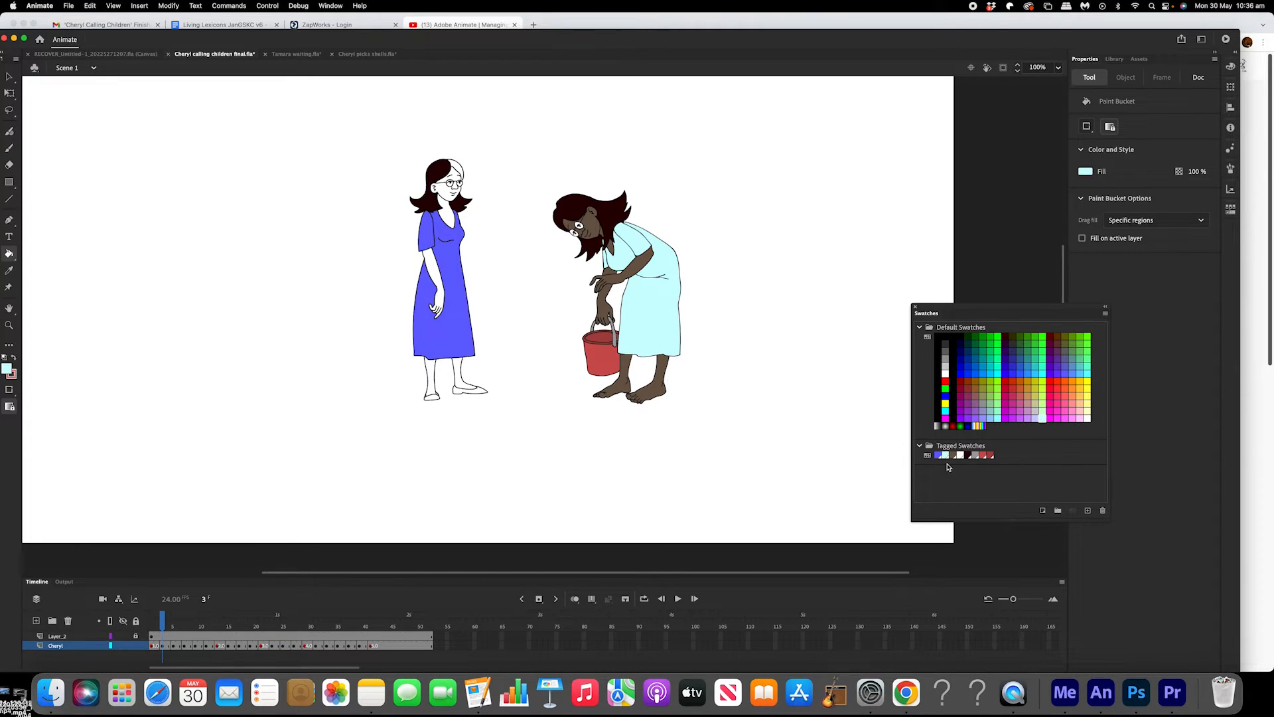
click(456, 286)
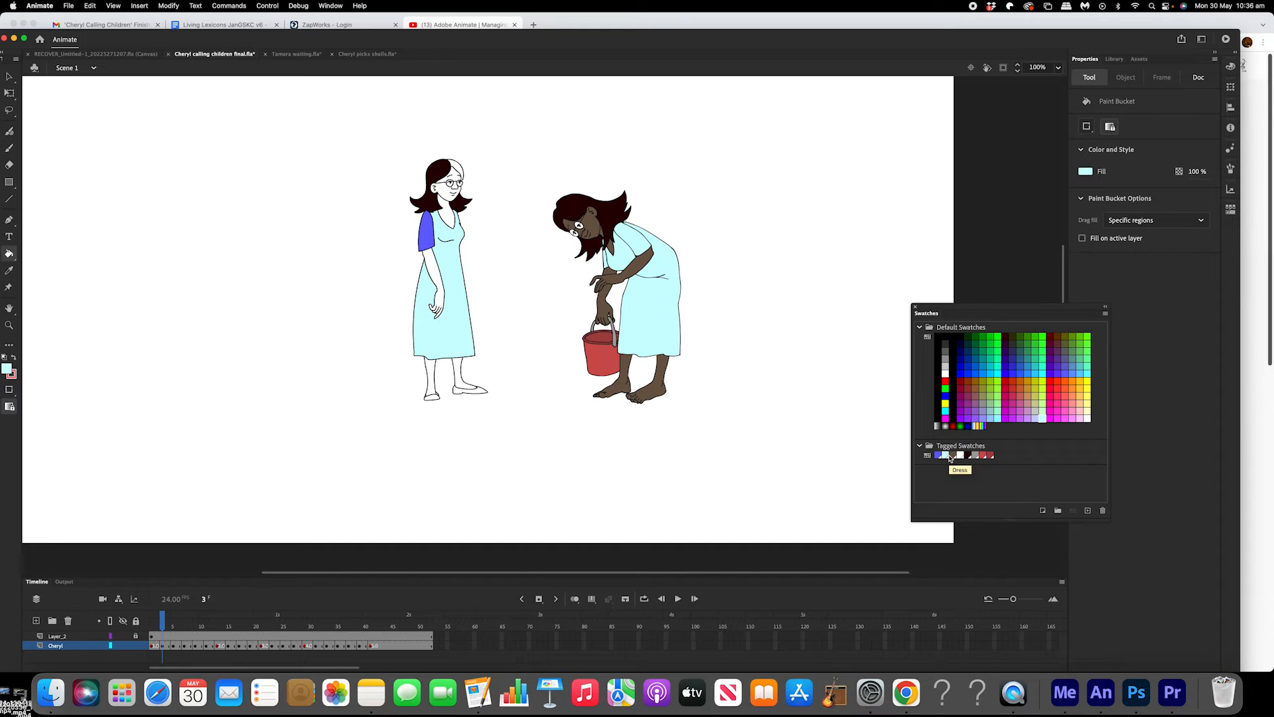
Lock the Cheryl layer, unlock Layer_2 and sample the light blue of the pasted character's dress as the fill colour.
click(136, 646)
key(i)
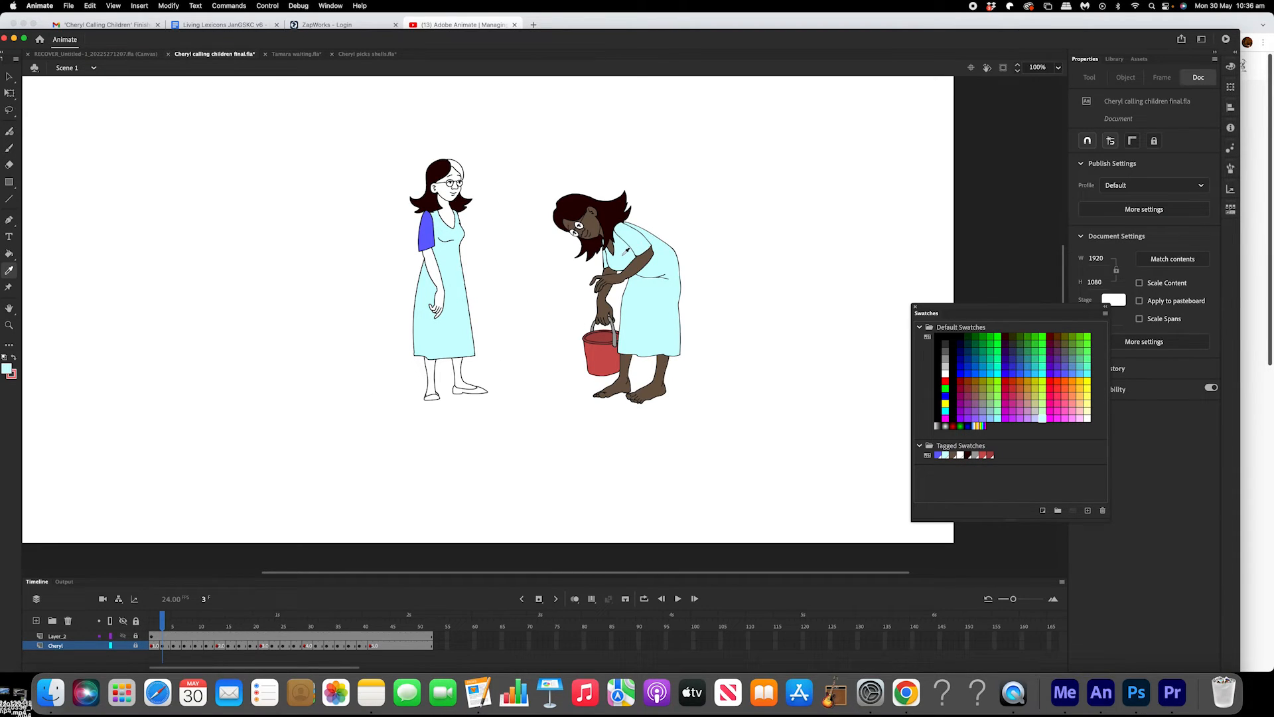
click(626, 250)
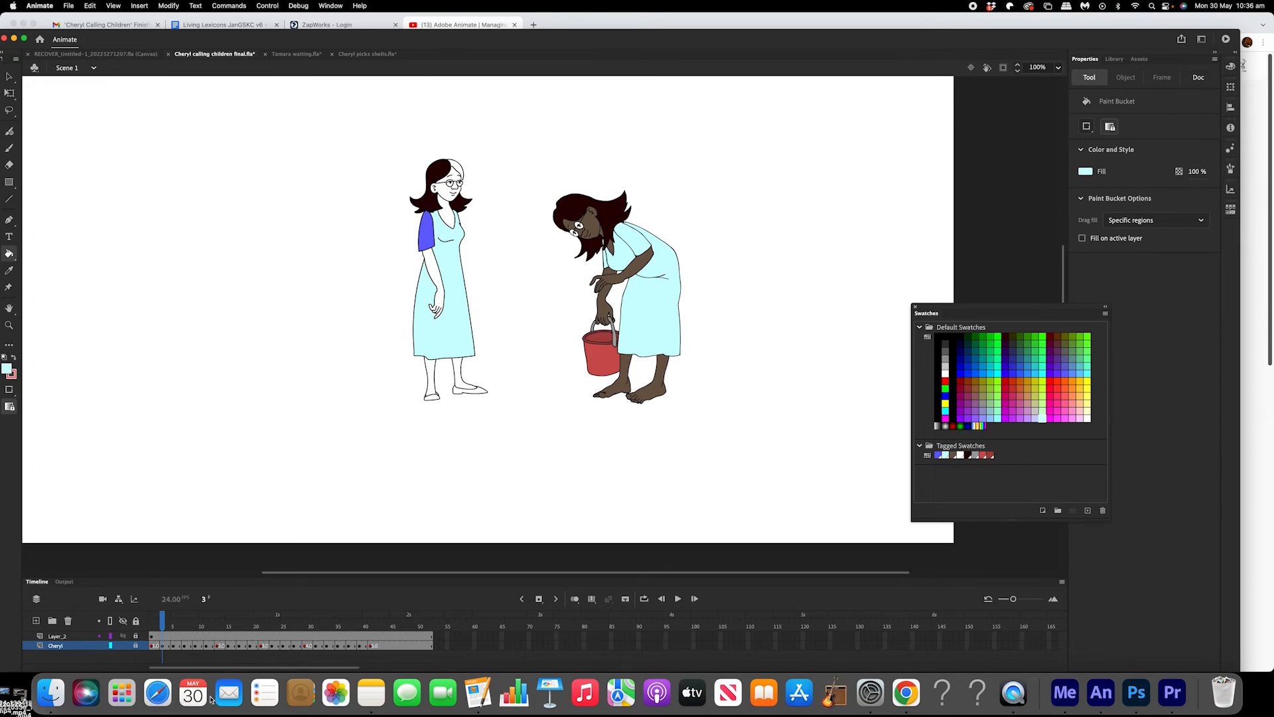
click(136, 639)
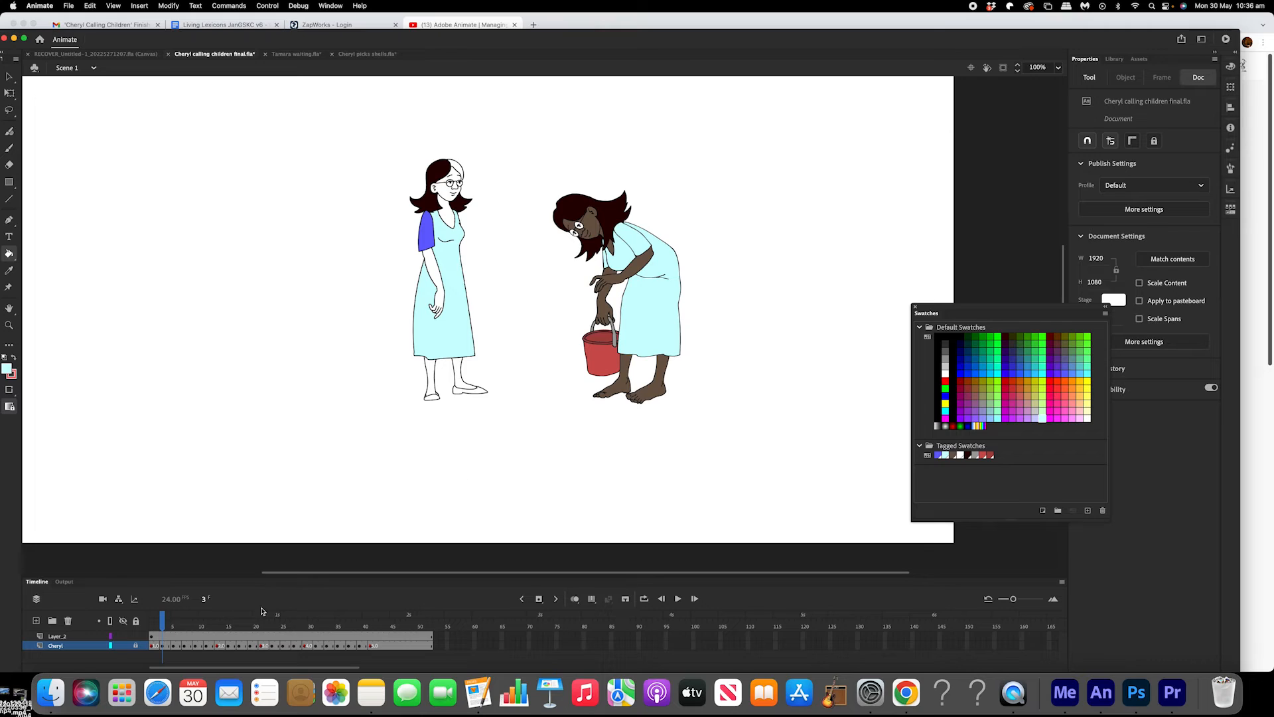
key(i)
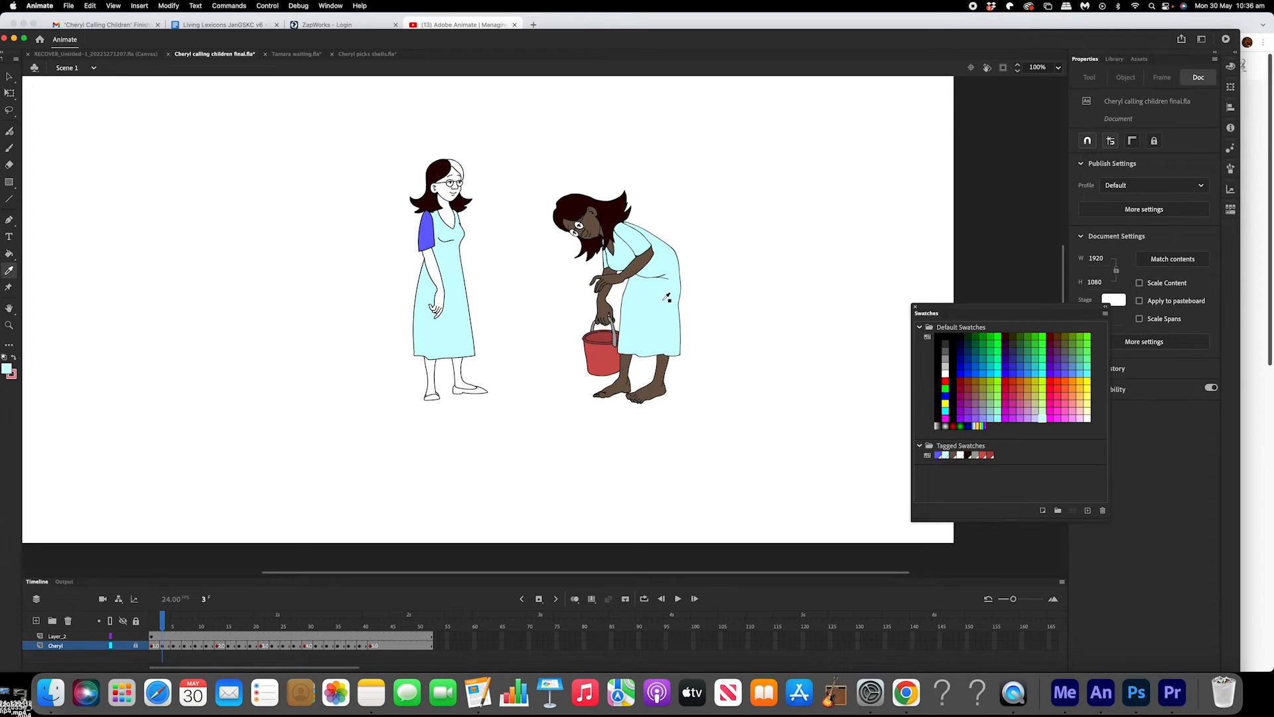
click(667, 300)
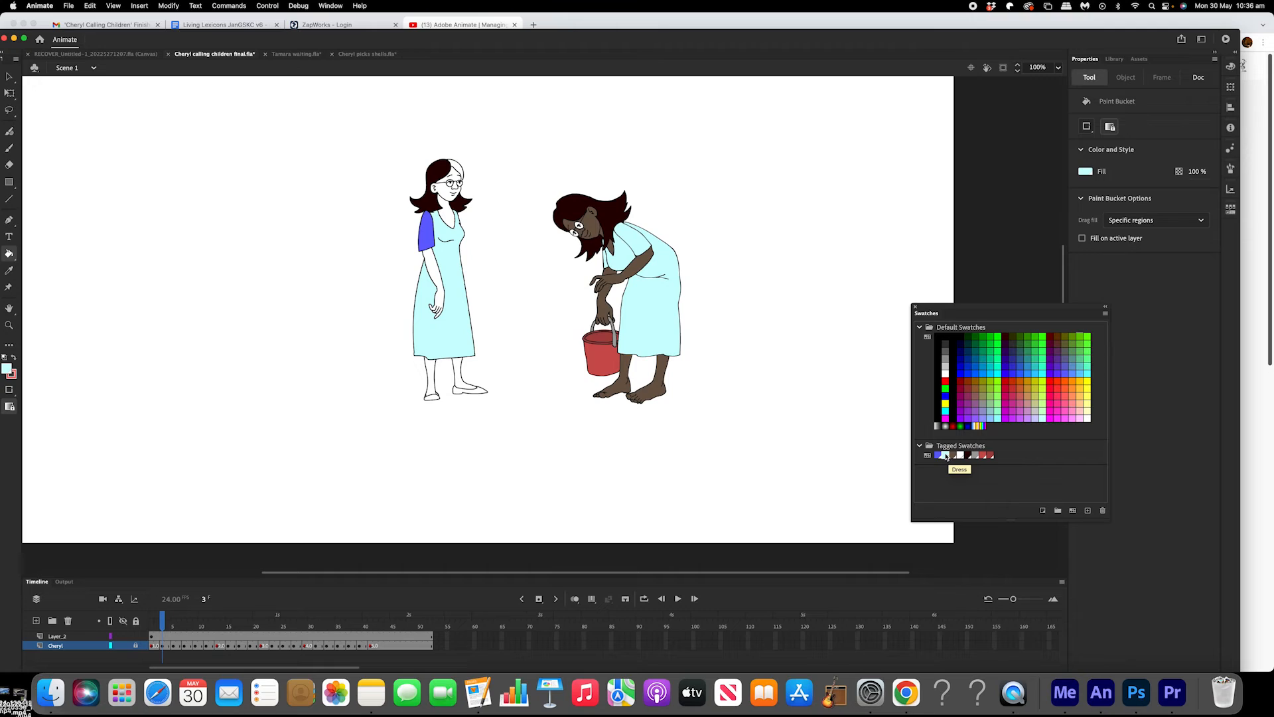
Sample the pasted character's brown skin colour, lock Layer_2 and sample the red of the bucket as the fill colour.
key(i)
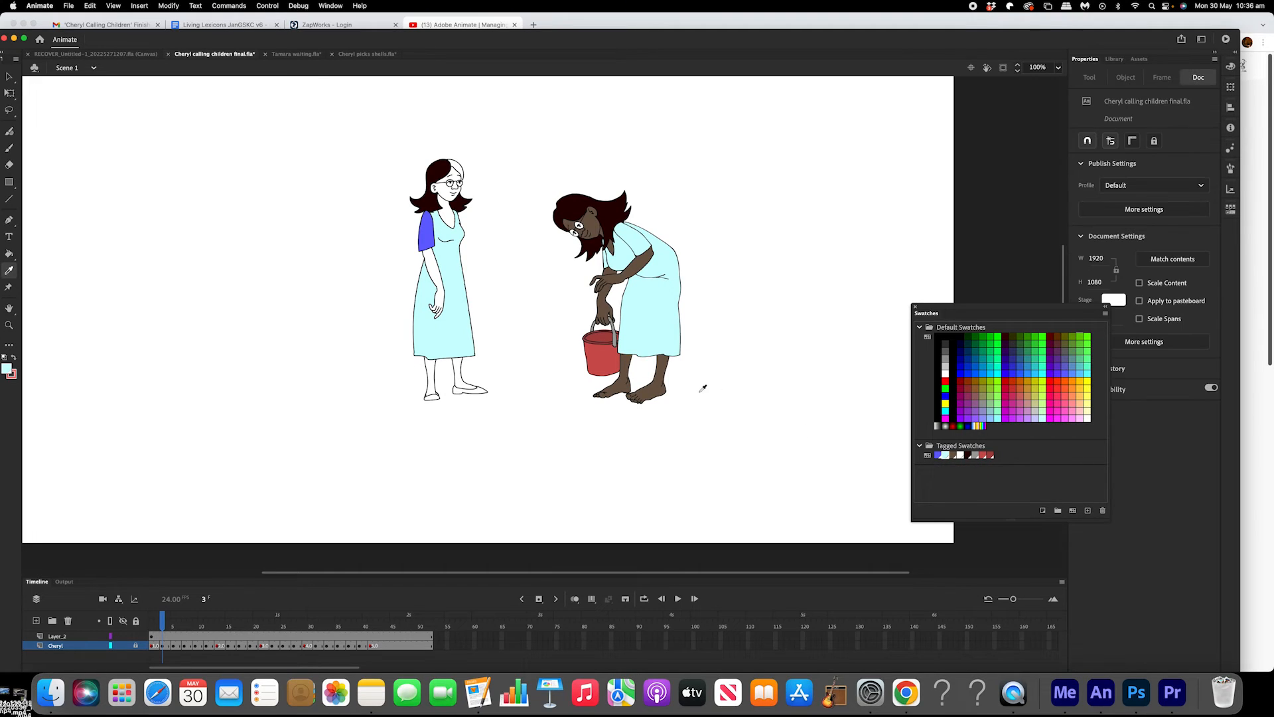
click(626, 363)
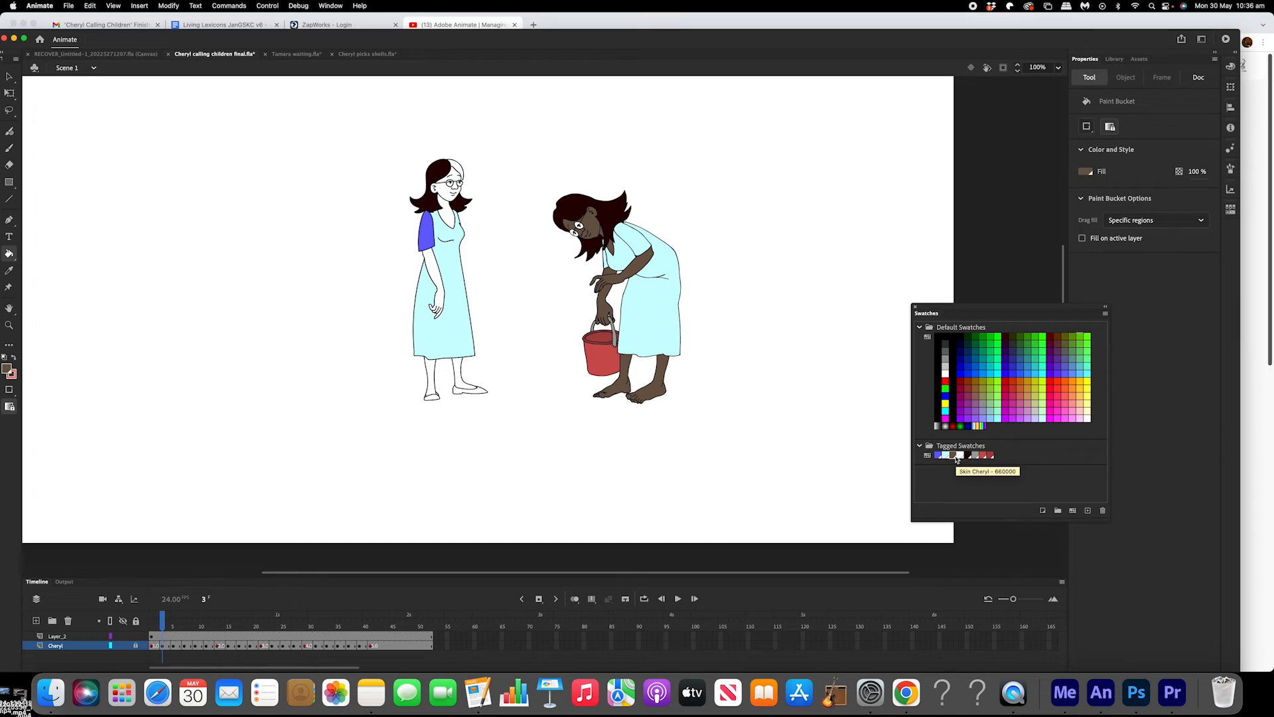
click(136, 636)
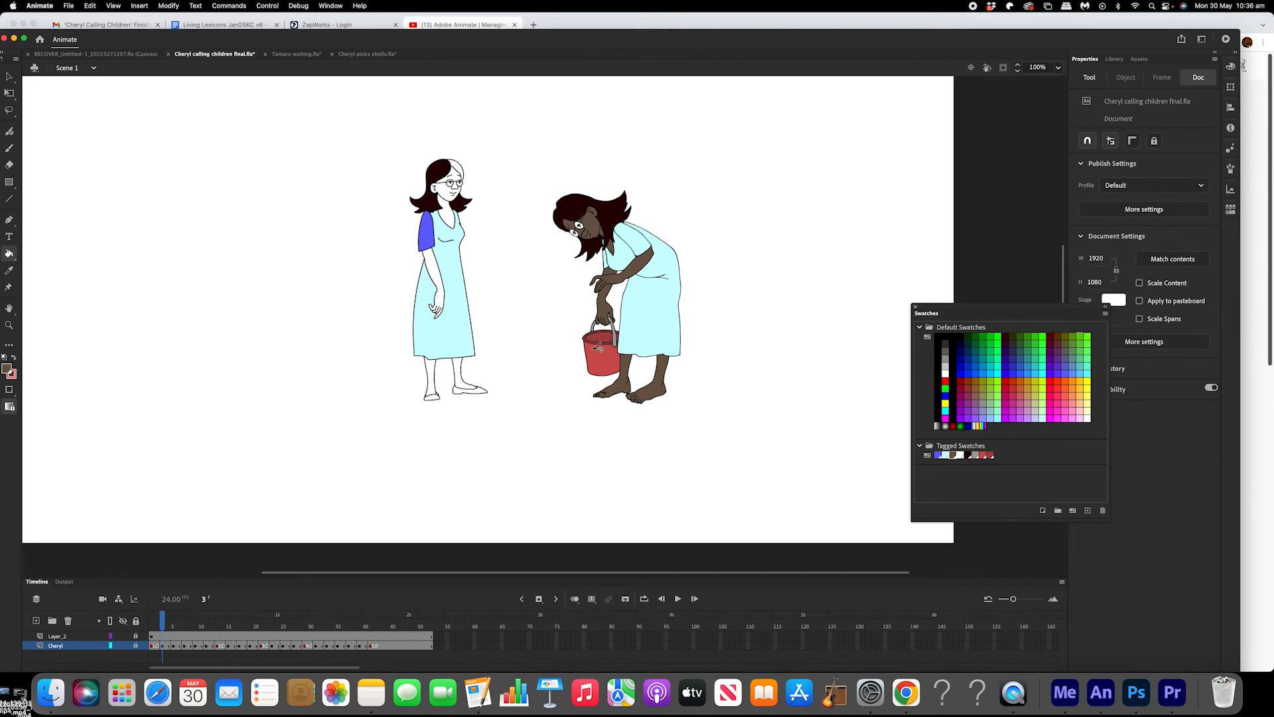
key(i)
click(605, 352)
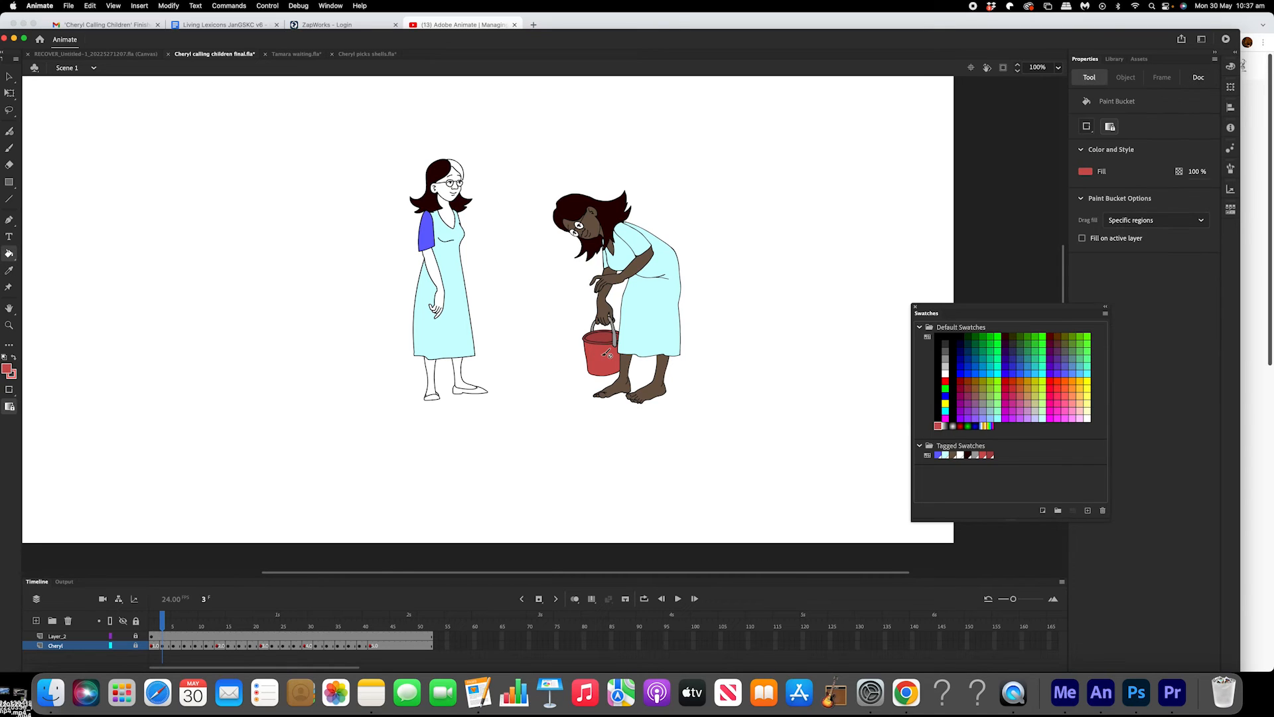